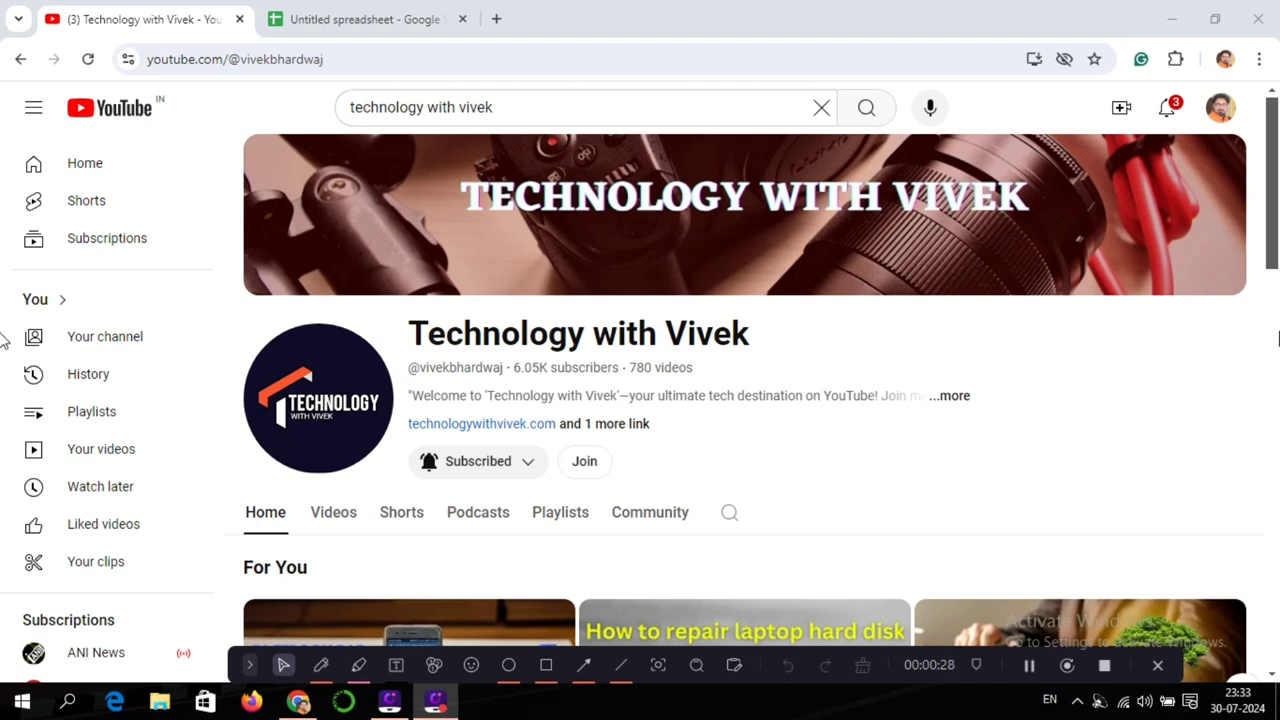
Close the YouTube tab so the untitled spreadsheet is in view.
{"action": "left_click", "coordinate": [240, 20]}
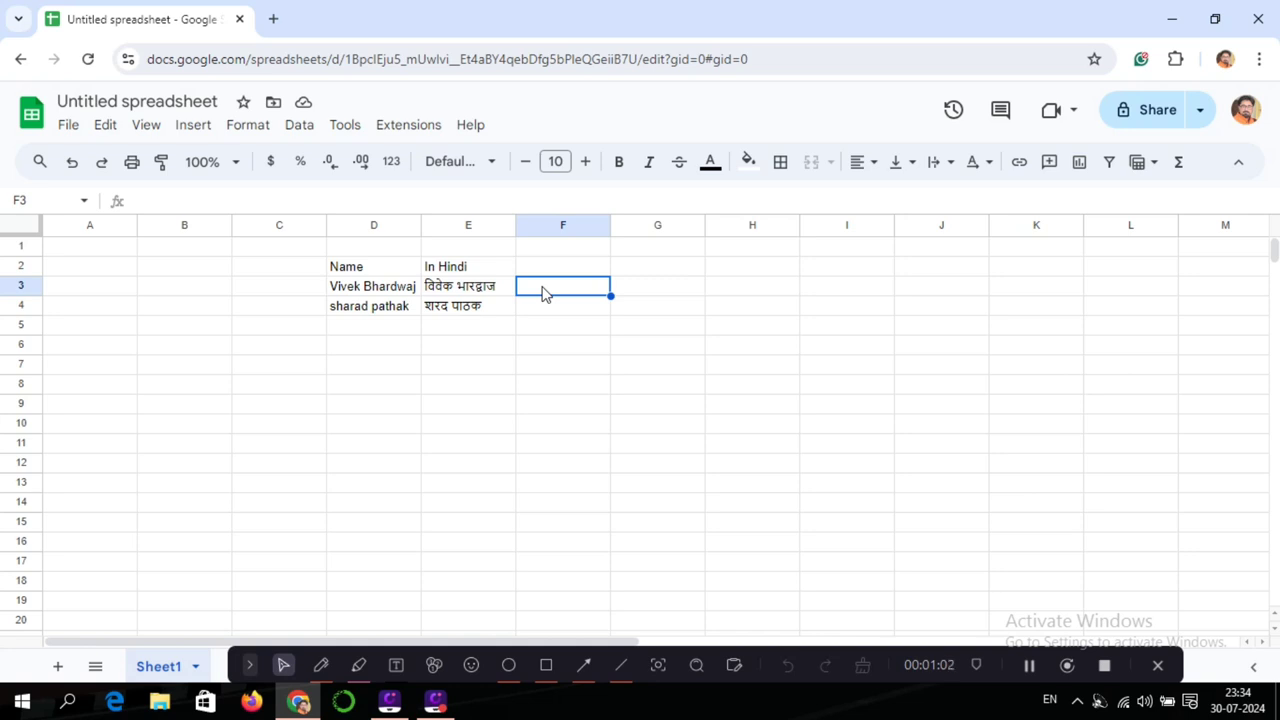
Begin a formula in cell F3 with an equals sign.
{"action": "type", "text": "="}
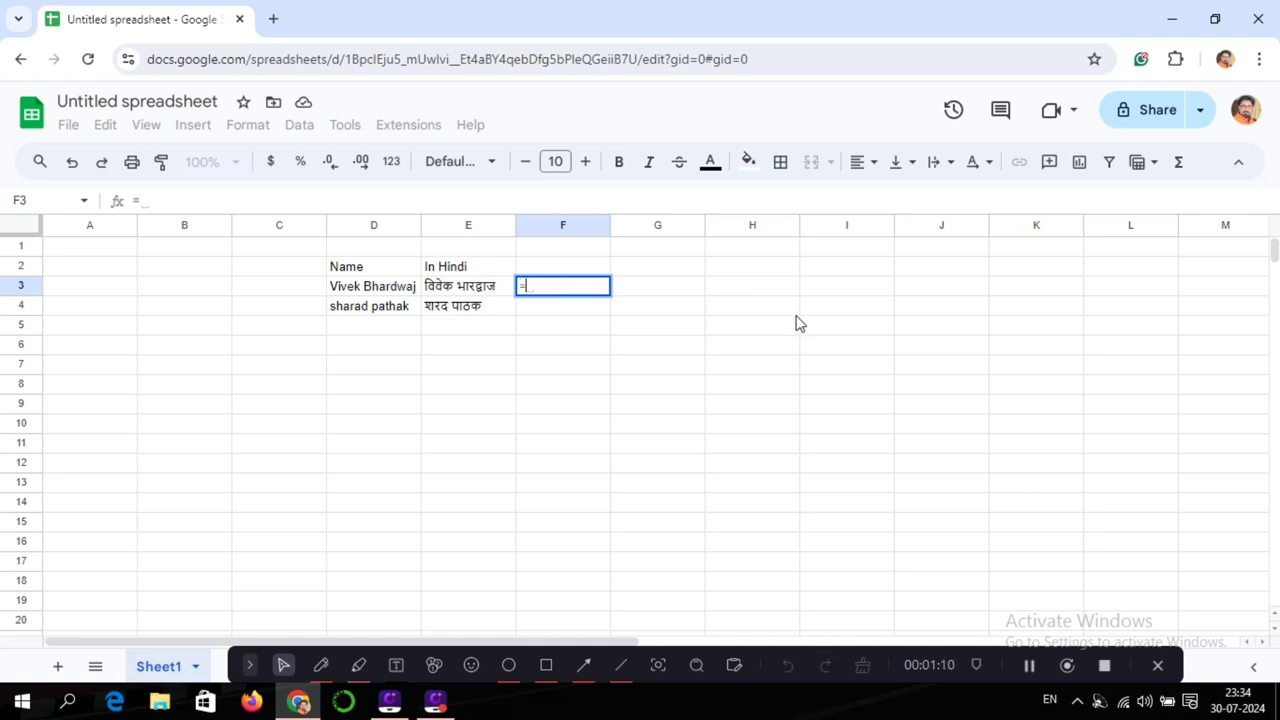
Enter =GOOGLETRANSLATE(D3,"EN","HI") in F3 to show the first name in Hindi.
{"action": "type", "text": "G"}
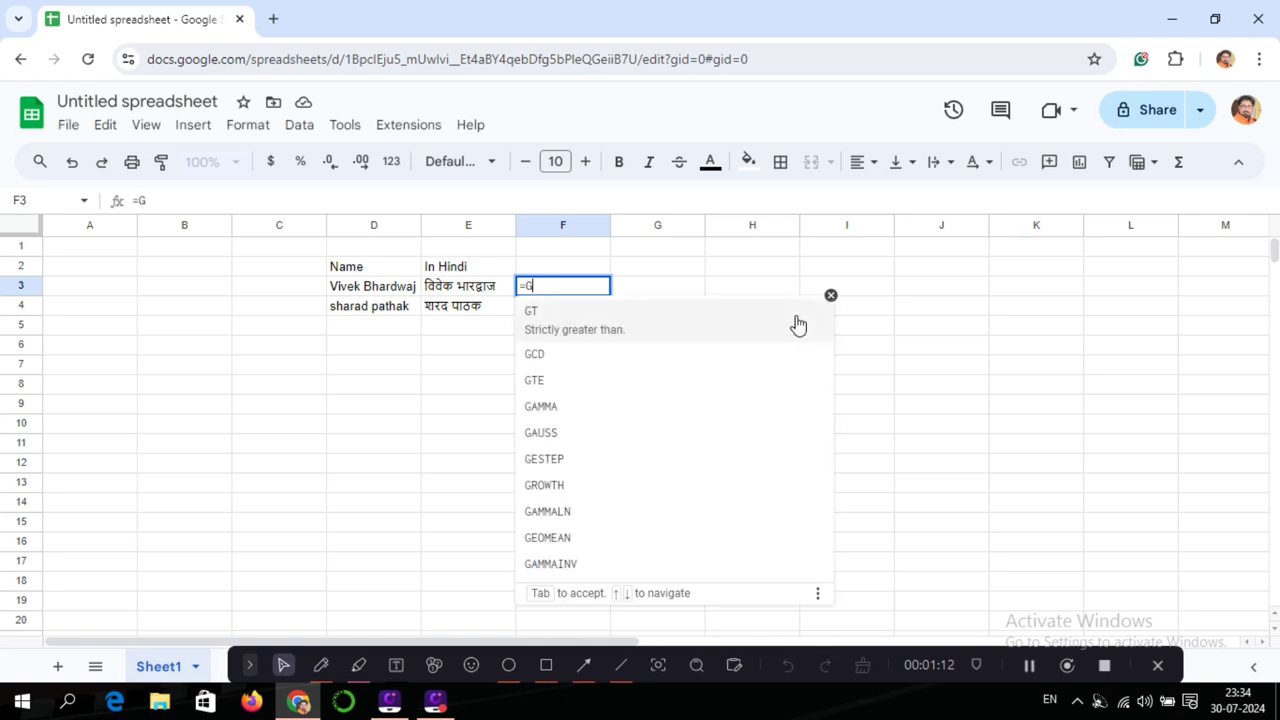
{"action": "type", "text": "OOGLE"}
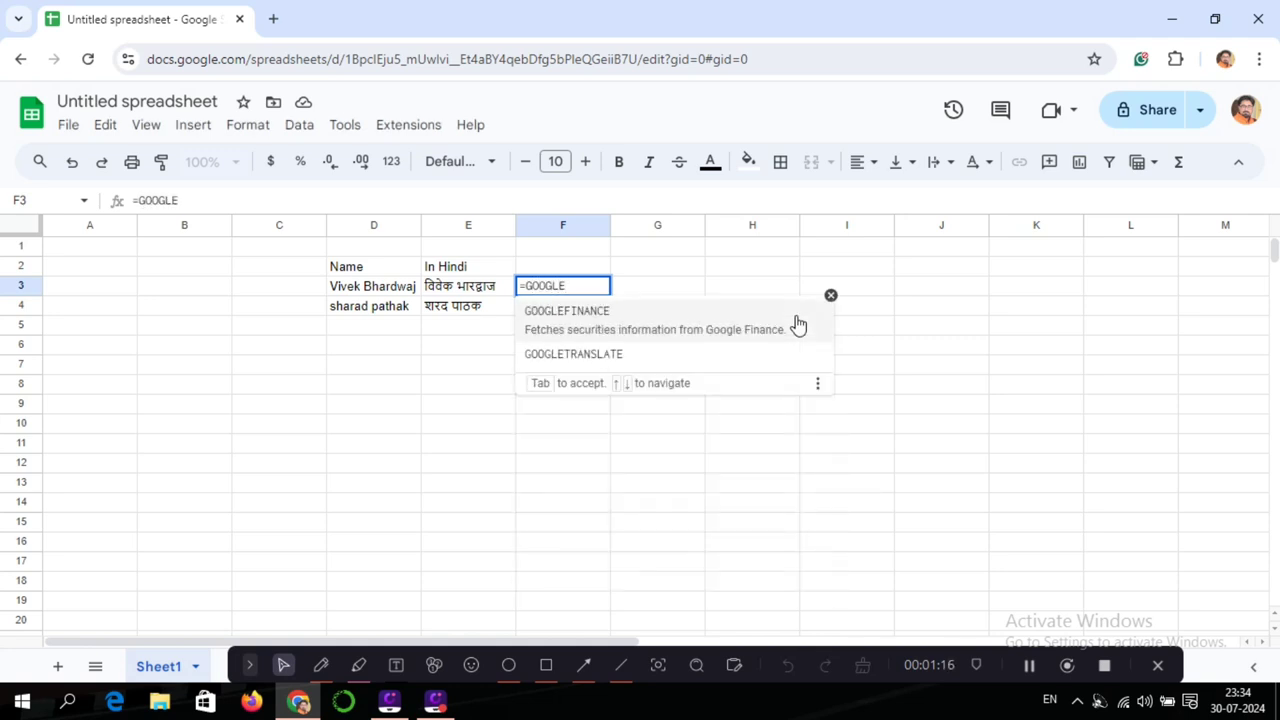
{"action": "left_click", "coordinate": [565, 340]}
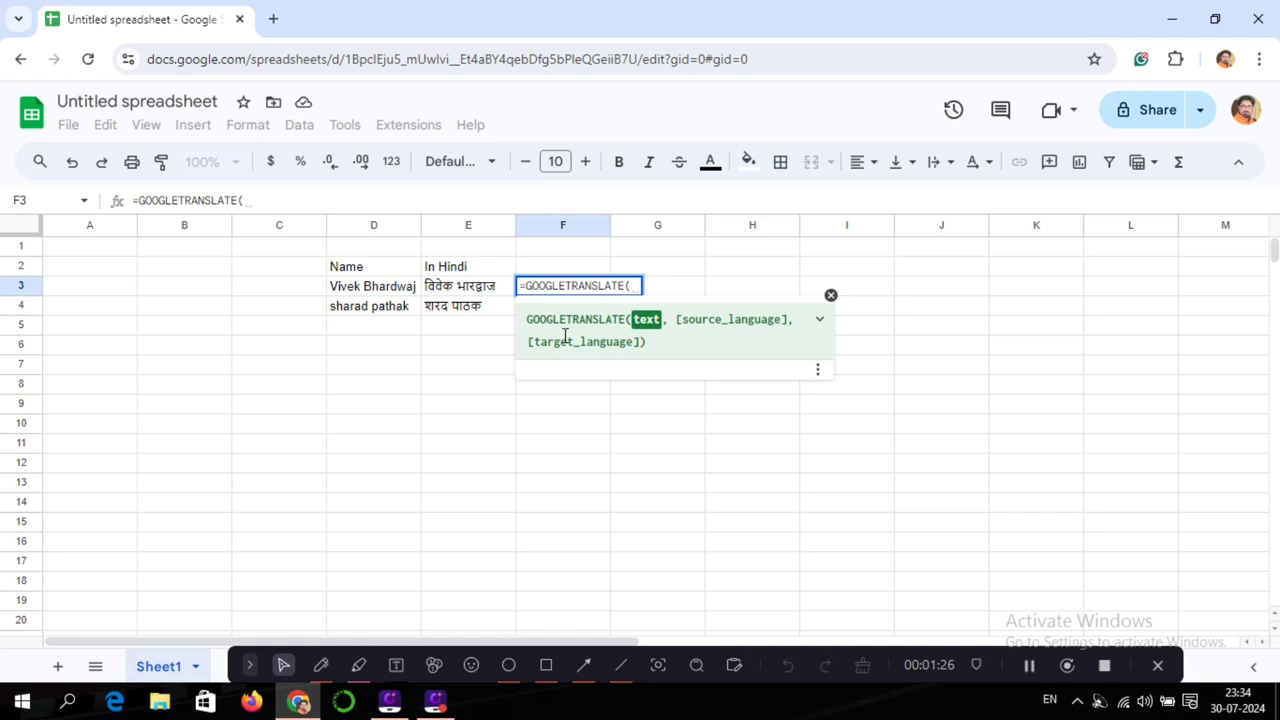
{"action": "left_click", "coordinate": [376, 290]}
{"action": "key", "text": "shift+Right"}
{"action": "key", "text": "shift+Right"}
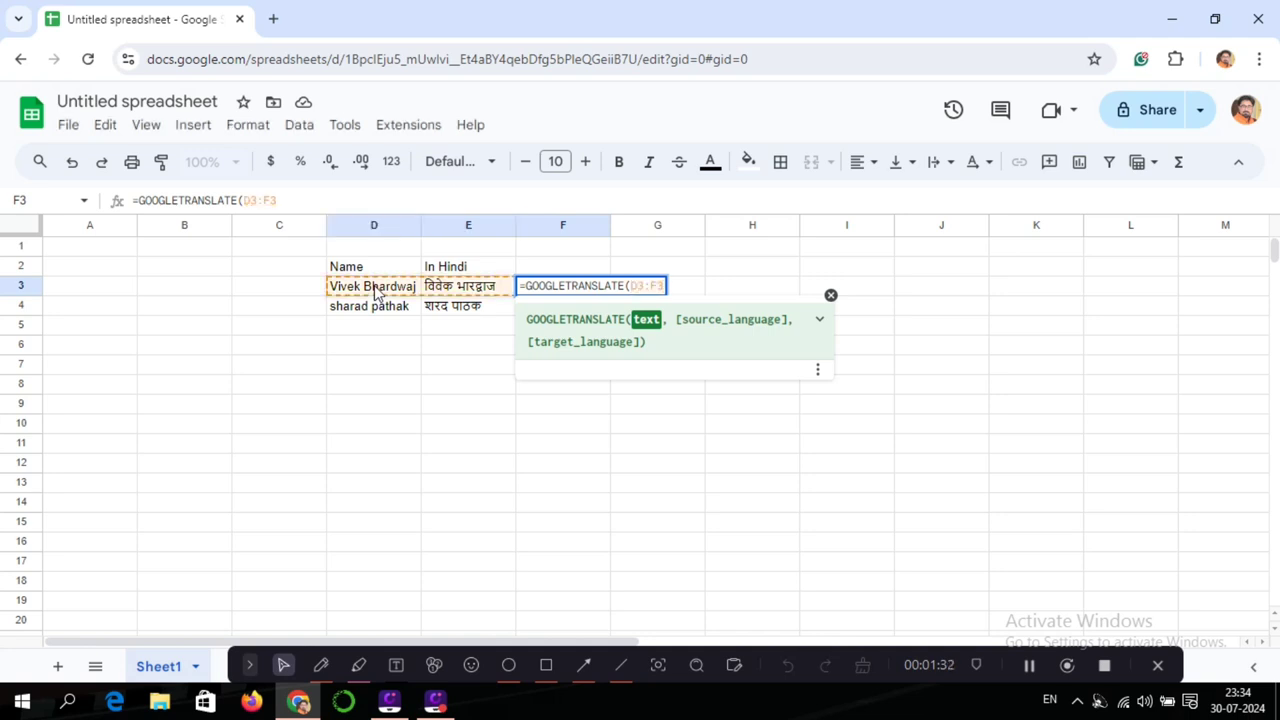
{"action": "left_click", "coordinate": [376, 290]}
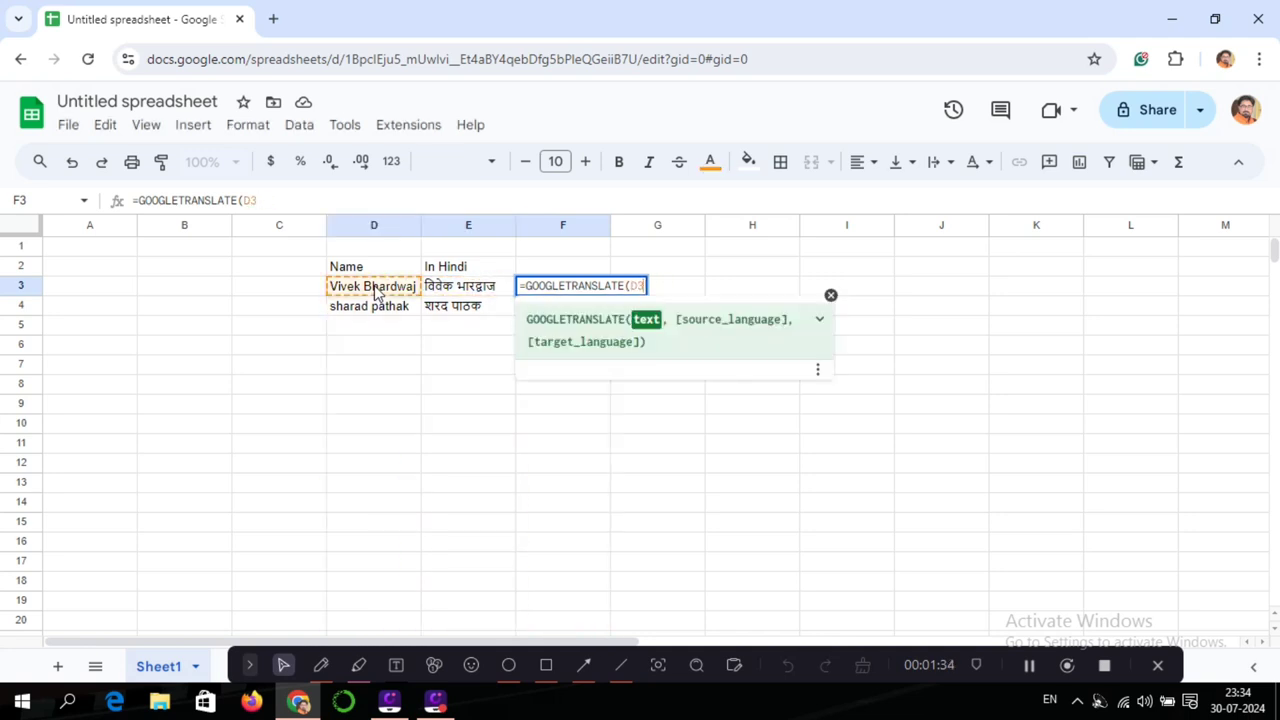
{"action": "type", "text": ","}
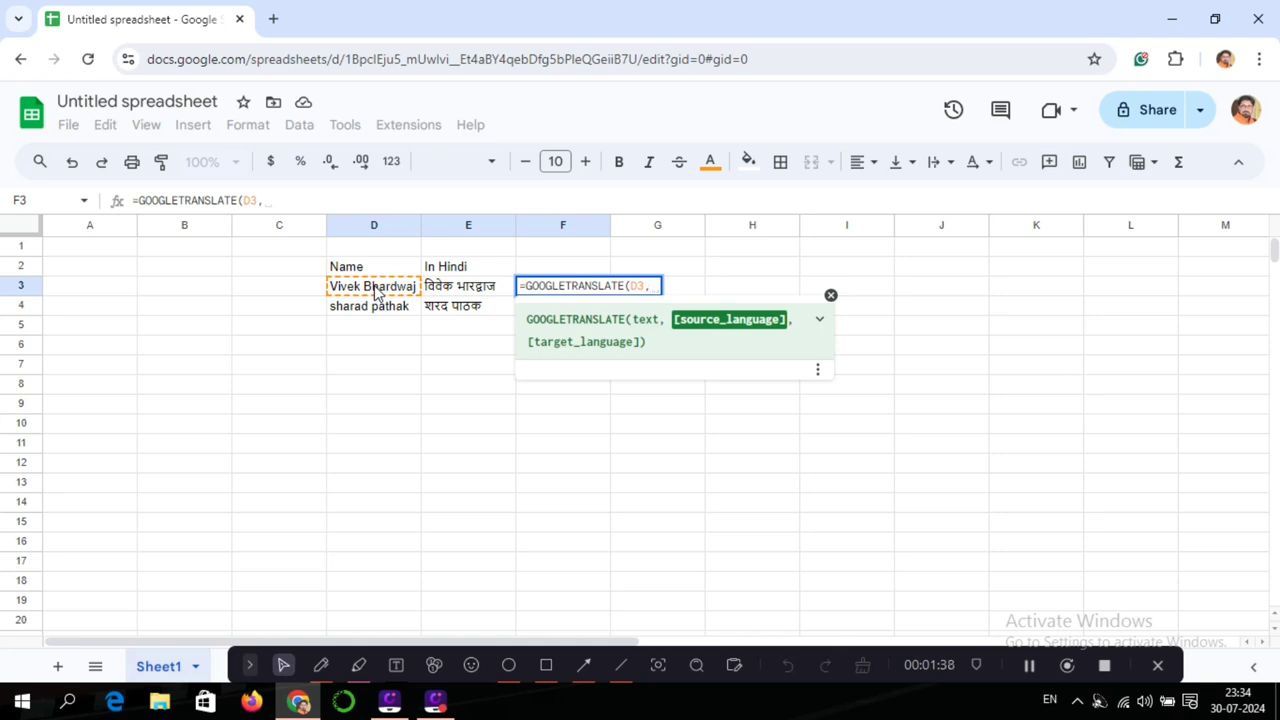
{"action": "type", "text": "\"E"}
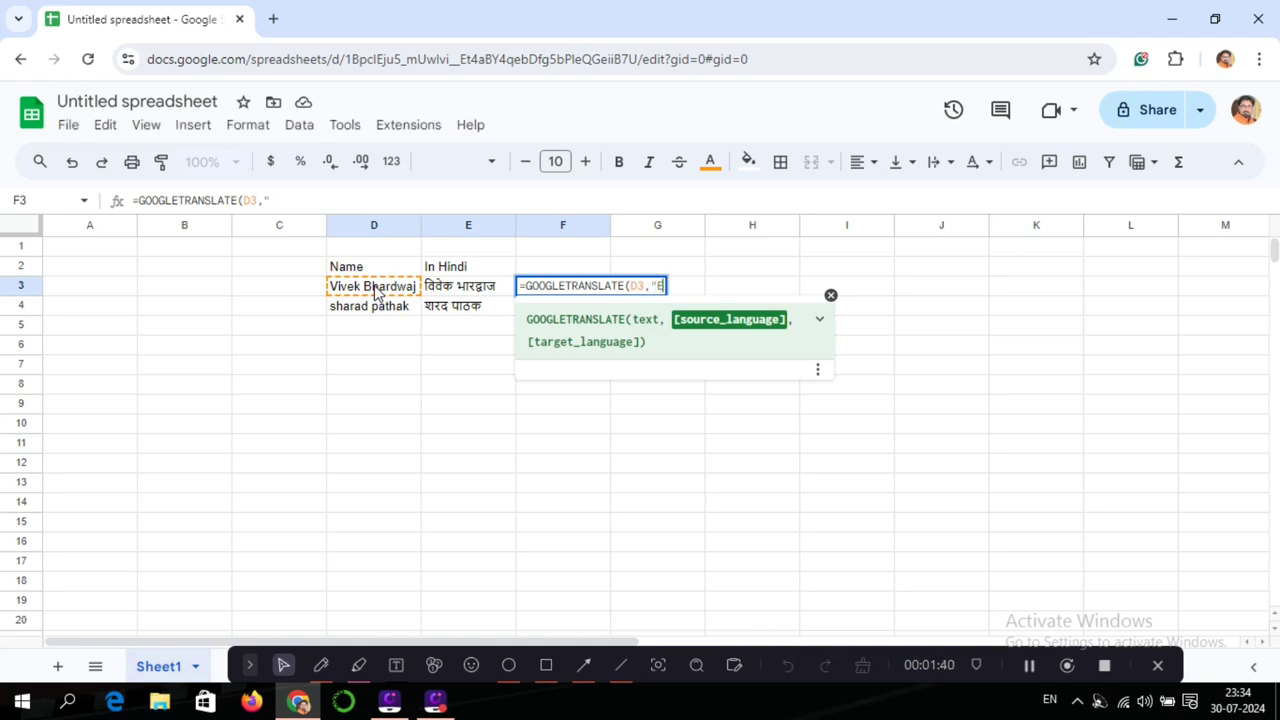
{"action": "type", "text": "N"}
{"action": "type", "text": "\""}
{"action": "type", "text": ","}
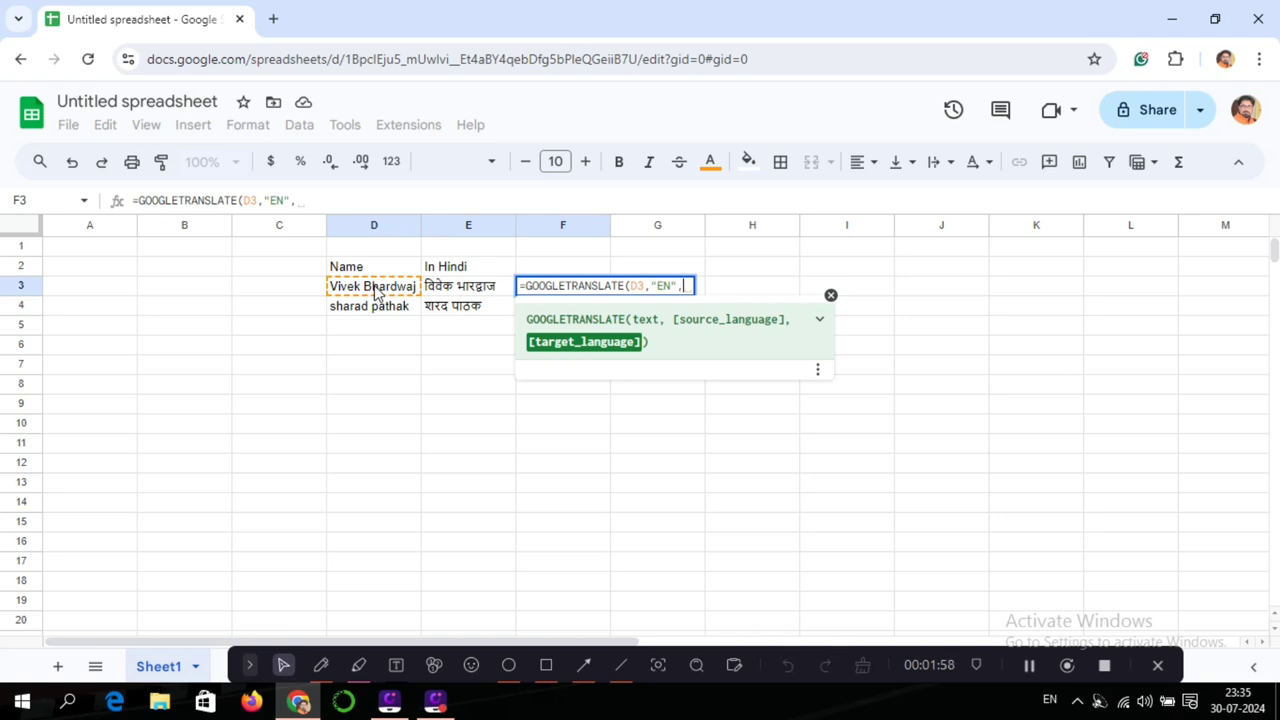
{"action": "type", "text": "\""}
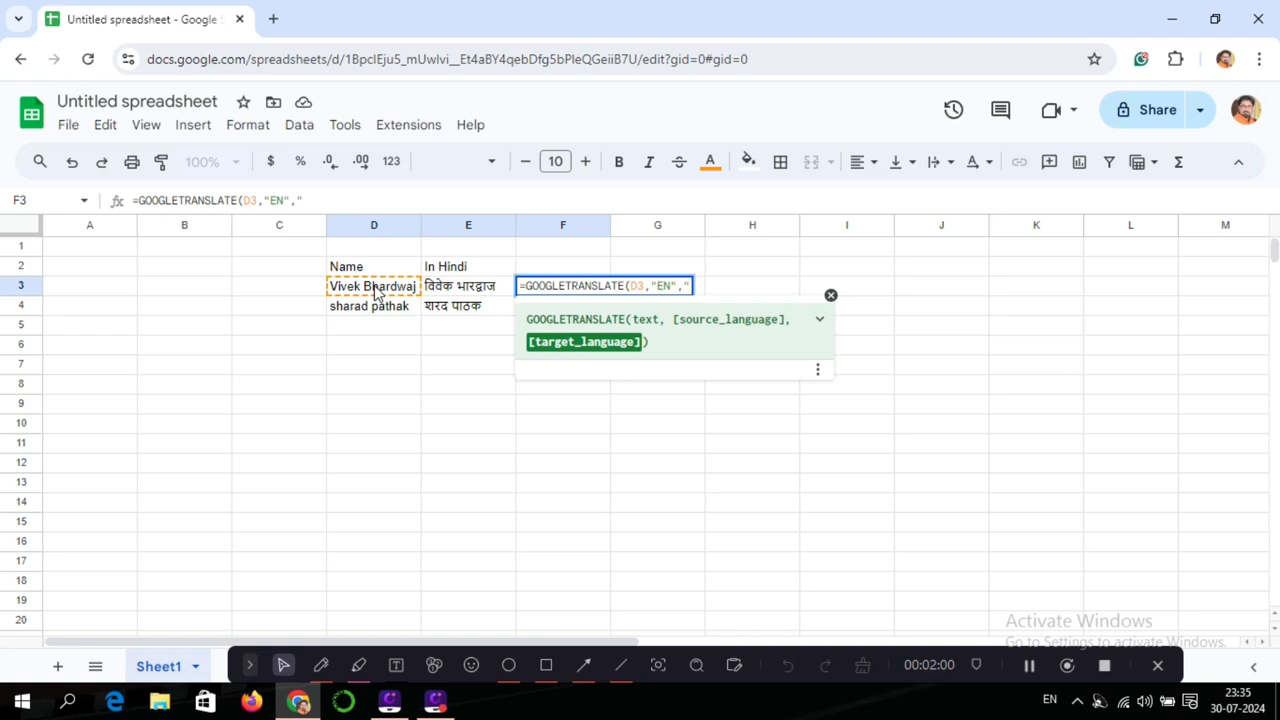
{"action": "type", "text": "HI"}
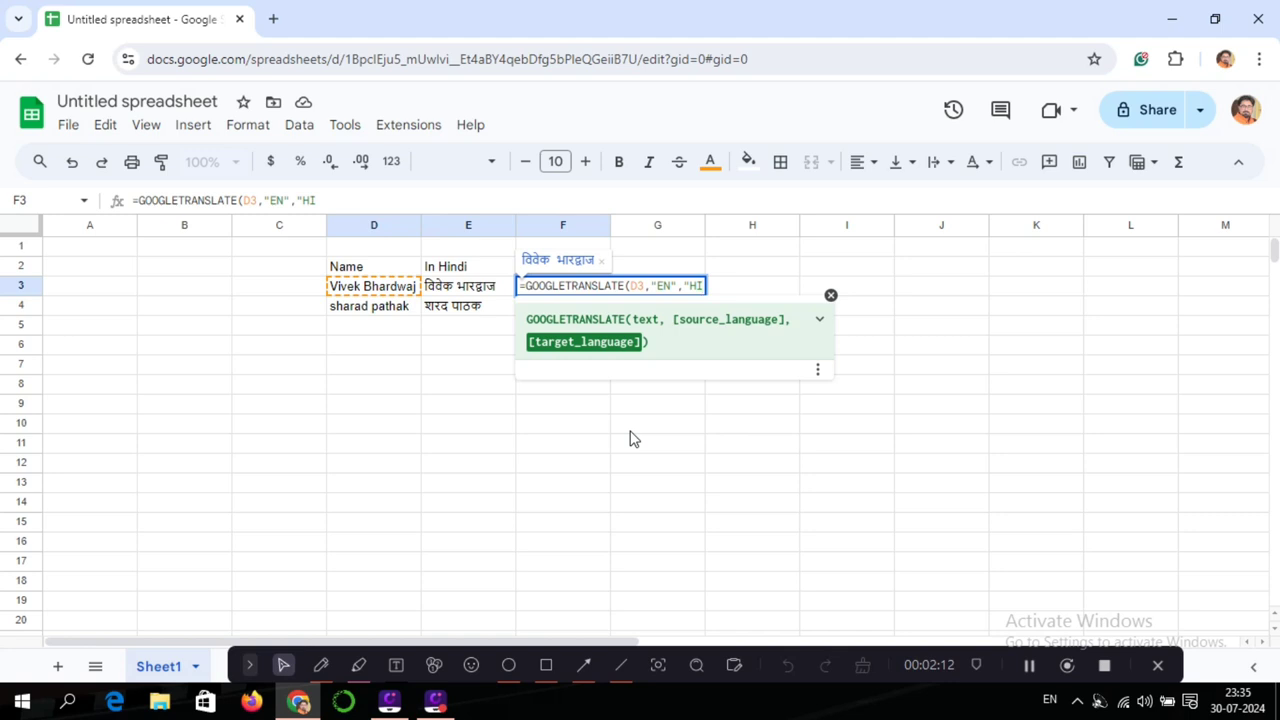
{"action": "type", "text": "\""}
{"action": "type", "text": ")"}
{"action": "key", "text": "Return"}
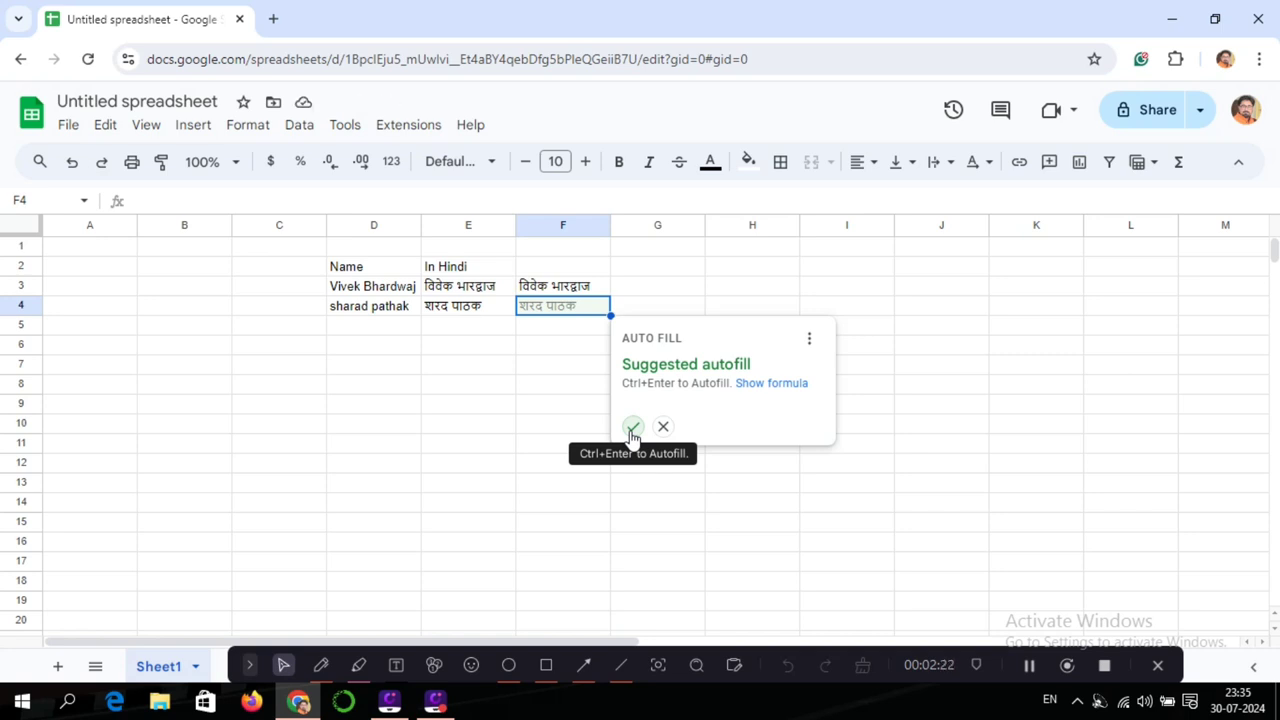
Accept the suggested autofill so F4 translates the name in D4 into Hindi.
{"action": "left_click", "coordinate": [632, 428]}
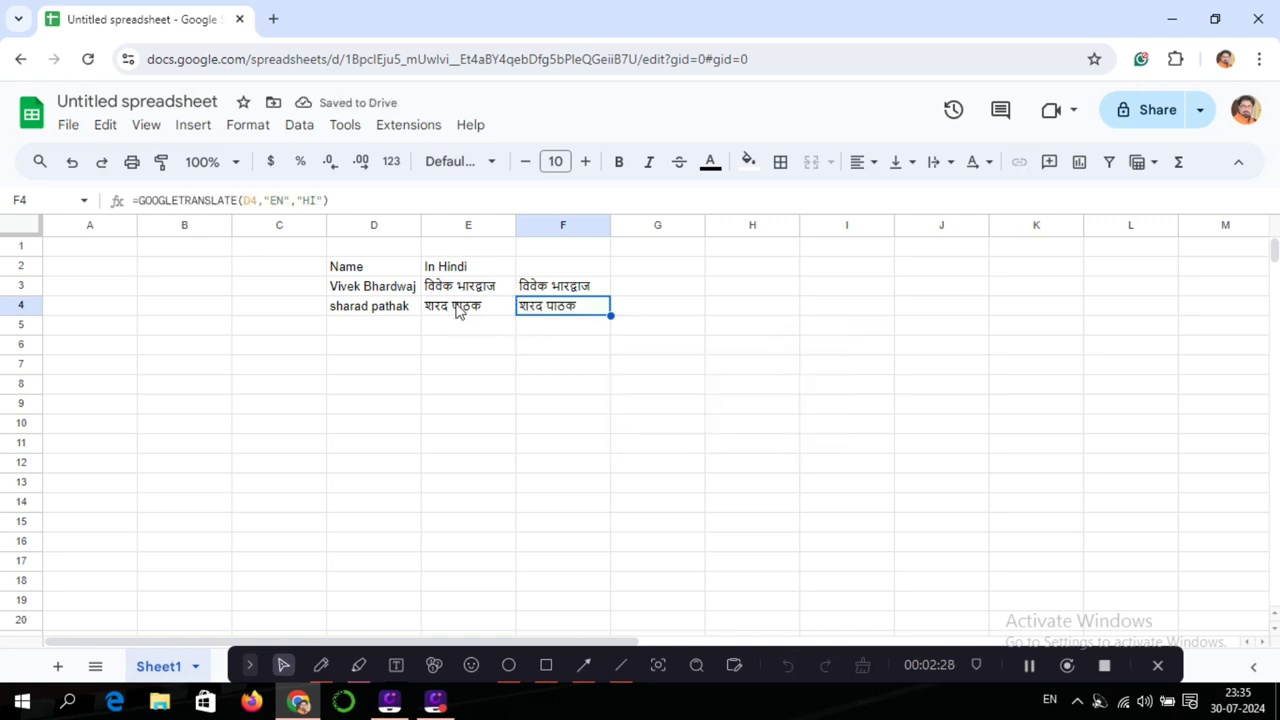
Add the names ramesh and dinesh in cells D5 and D6.
{"action": "left_click", "coordinate": [378, 327]}
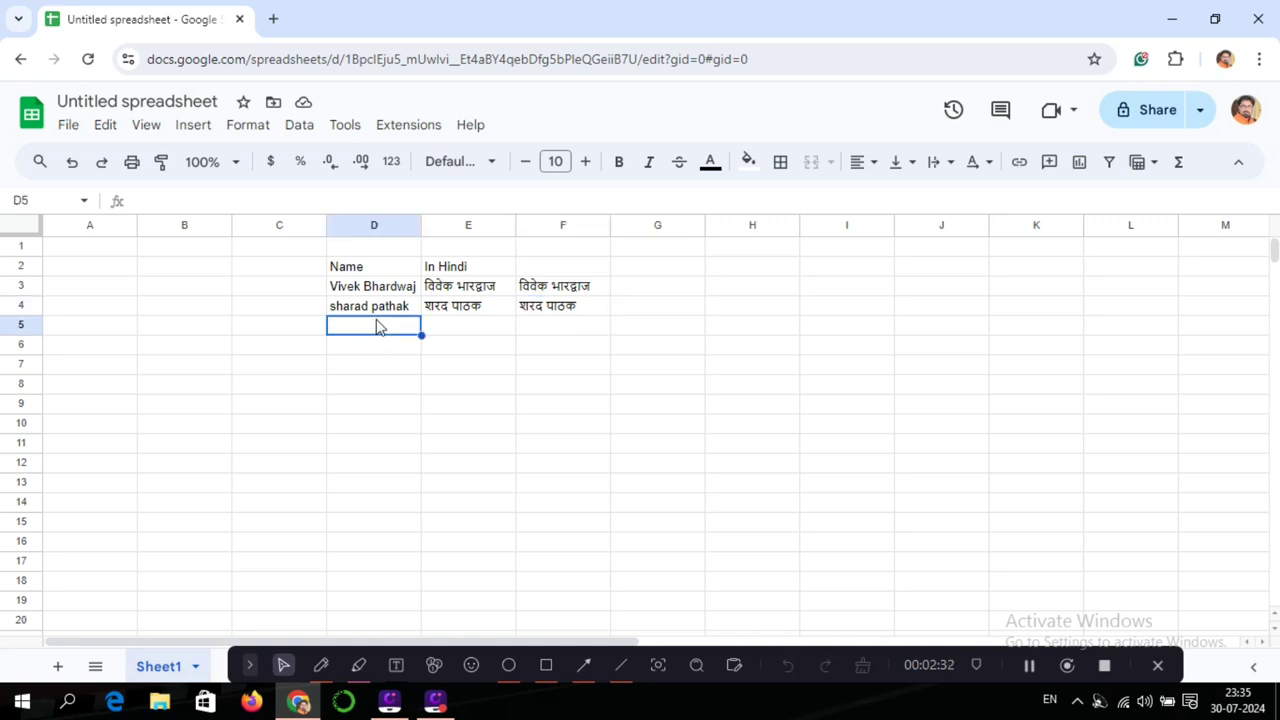
{"action": "double_click", "coordinate": [378, 327]}
{"action": "type", "text": "ramesh"}
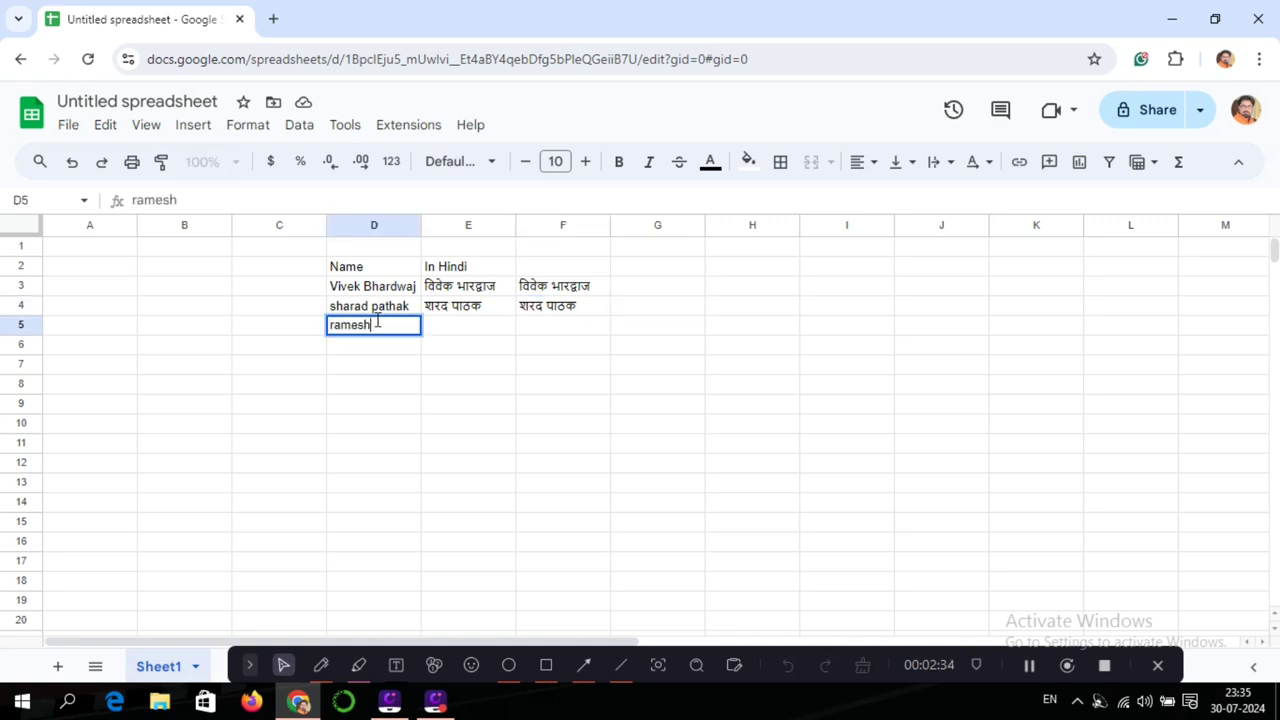
{"action": "left_click", "coordinate": [371, 345]}
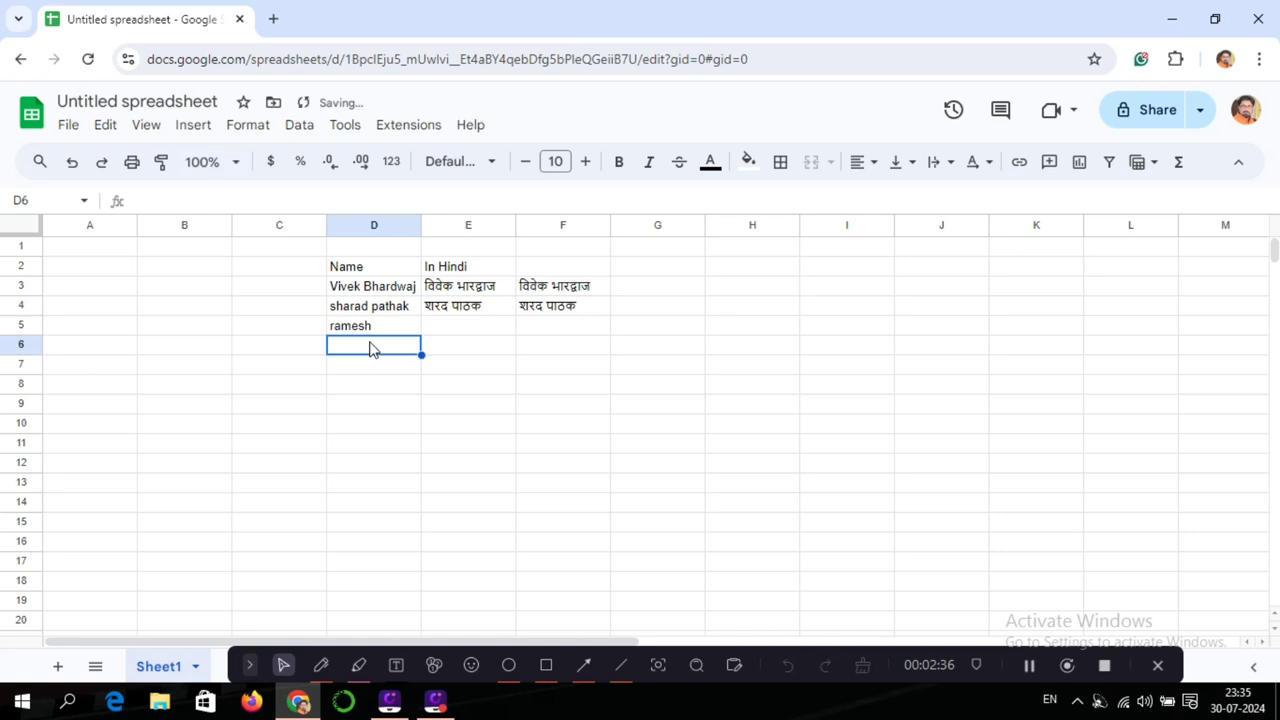
{"action": "type", "text": "dinesh"}
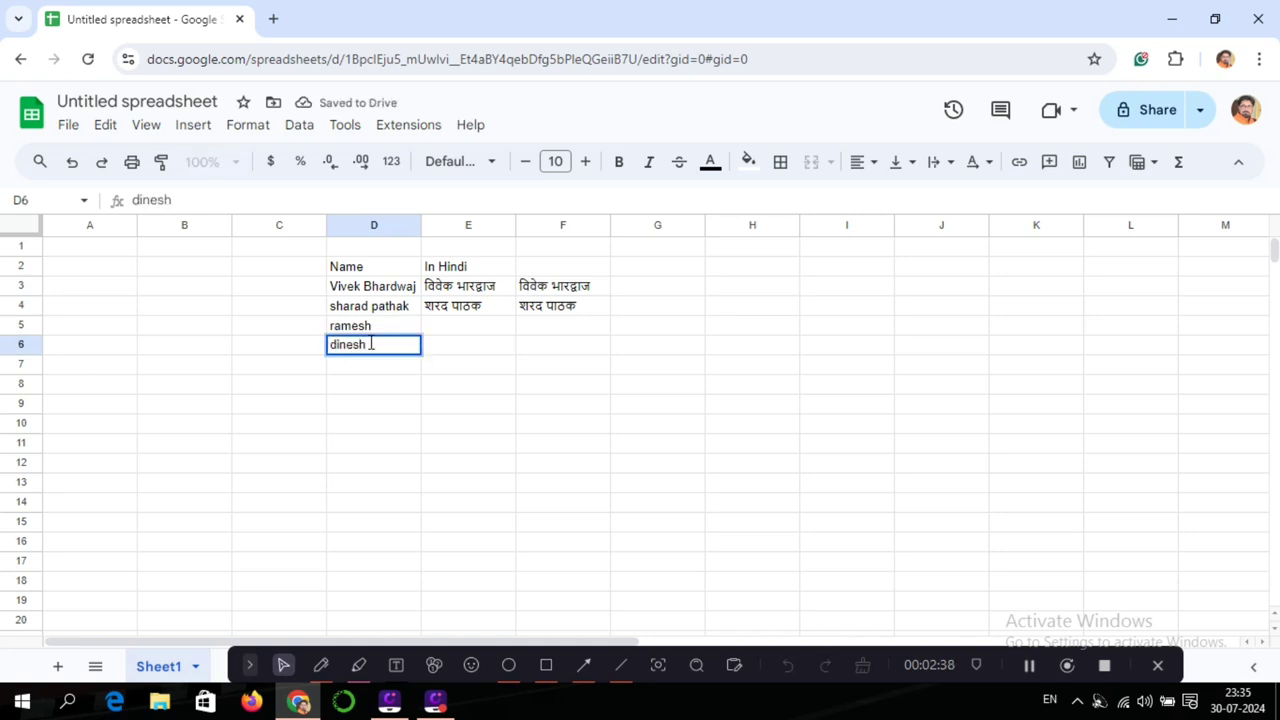
{"action": "left_click", "coordinate": [368, 370]}
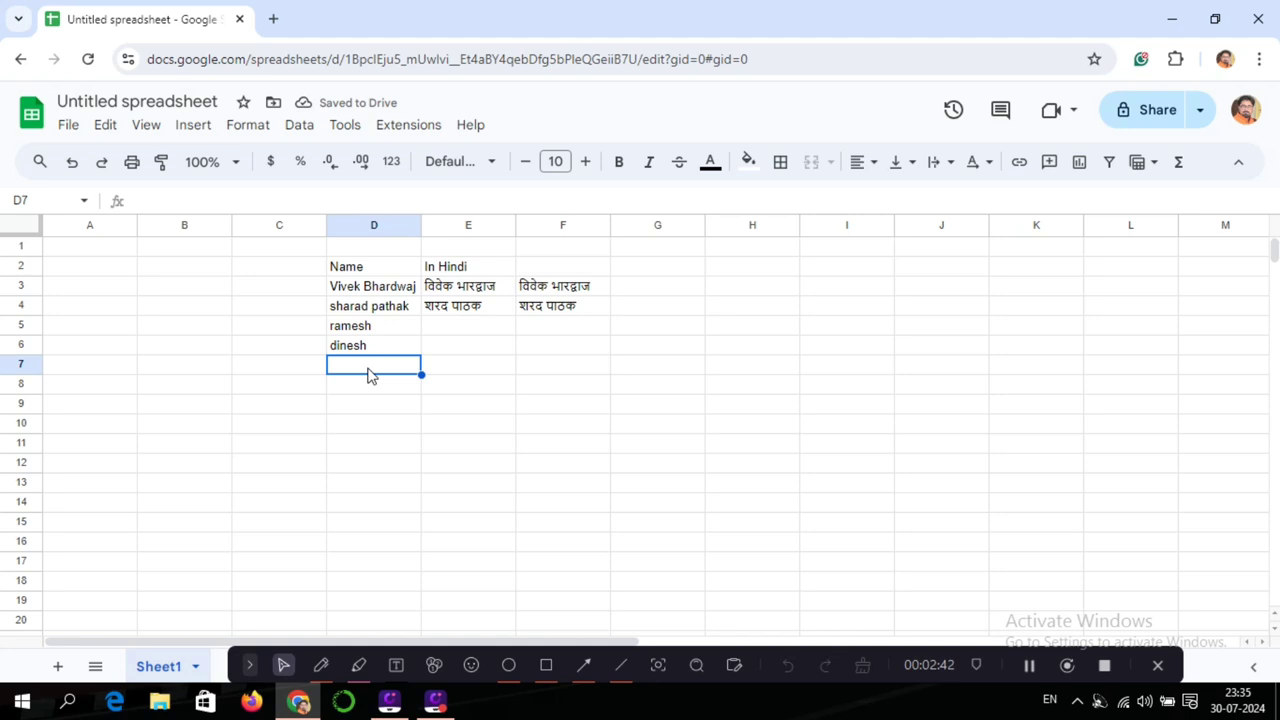
Fill the translation formula from F4 down to F6 for the new names.
{"action": "left_click", "coordinate": [497, 313]}
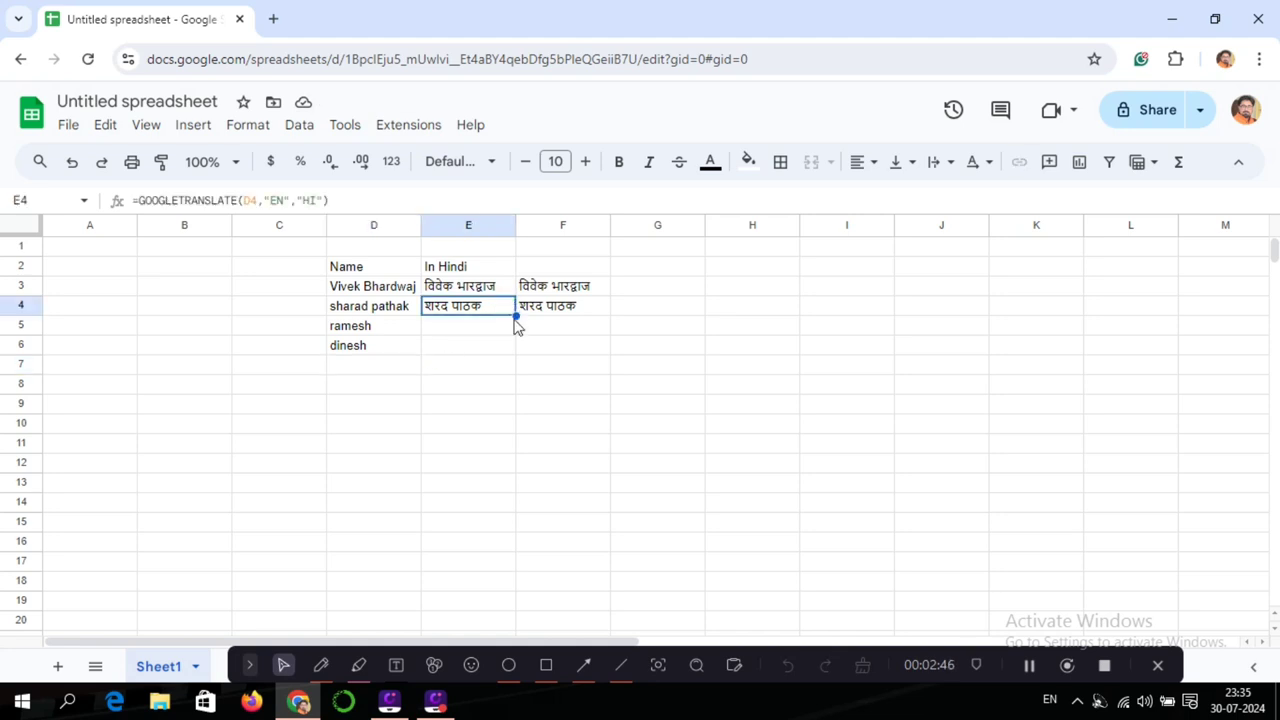
{"action": "left_click", "coordinate": [578, 312]}
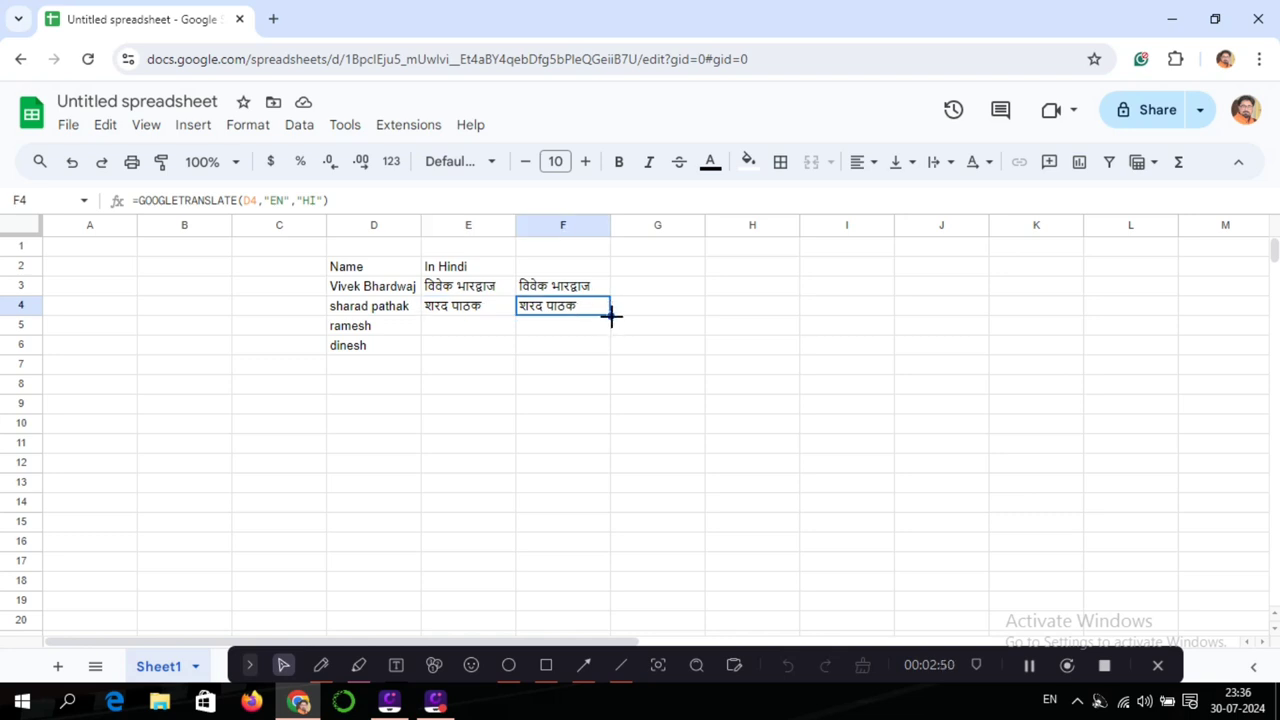
{"action": "left_click_drag", "start_coordinate": [610, 314], "coordinate": [611, 349]}
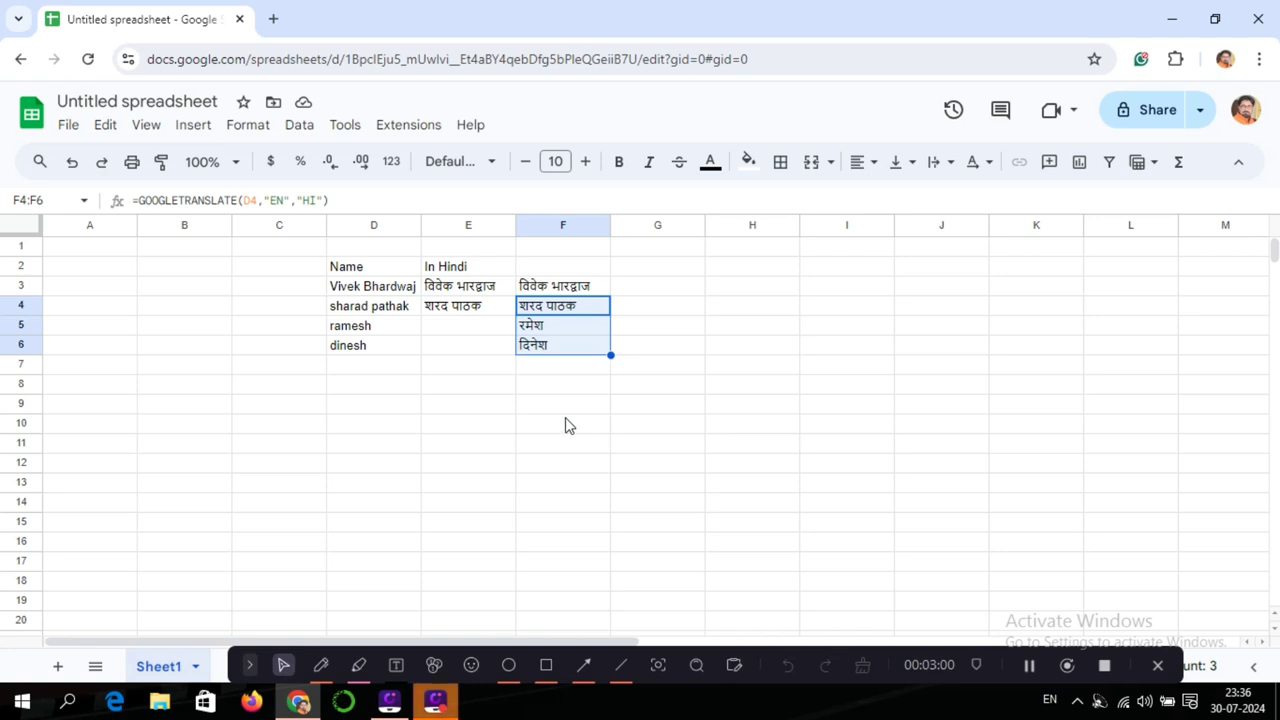
{"action": "left_click", "coordinate": [363, 370]}
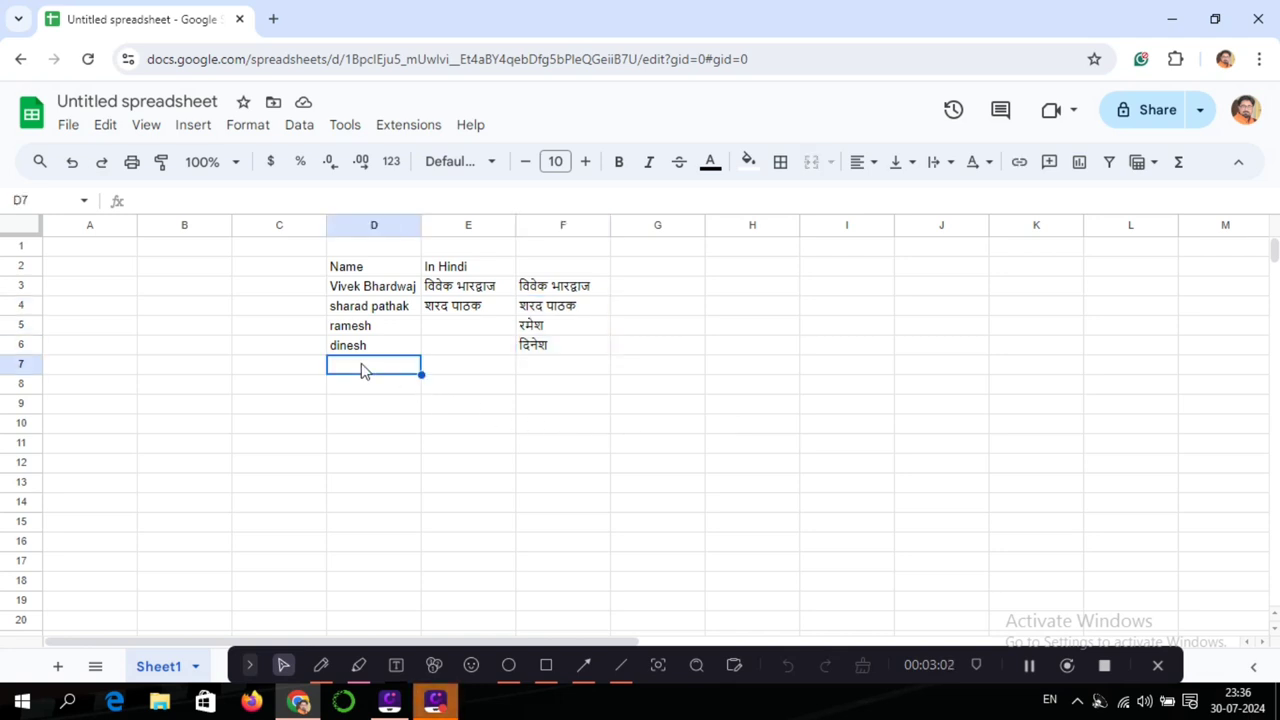
Add rani in D7 and extend the translation formula down to F10.
{"action": "type", "text": "rani"}
{"action": "key", "text": "Tab"}
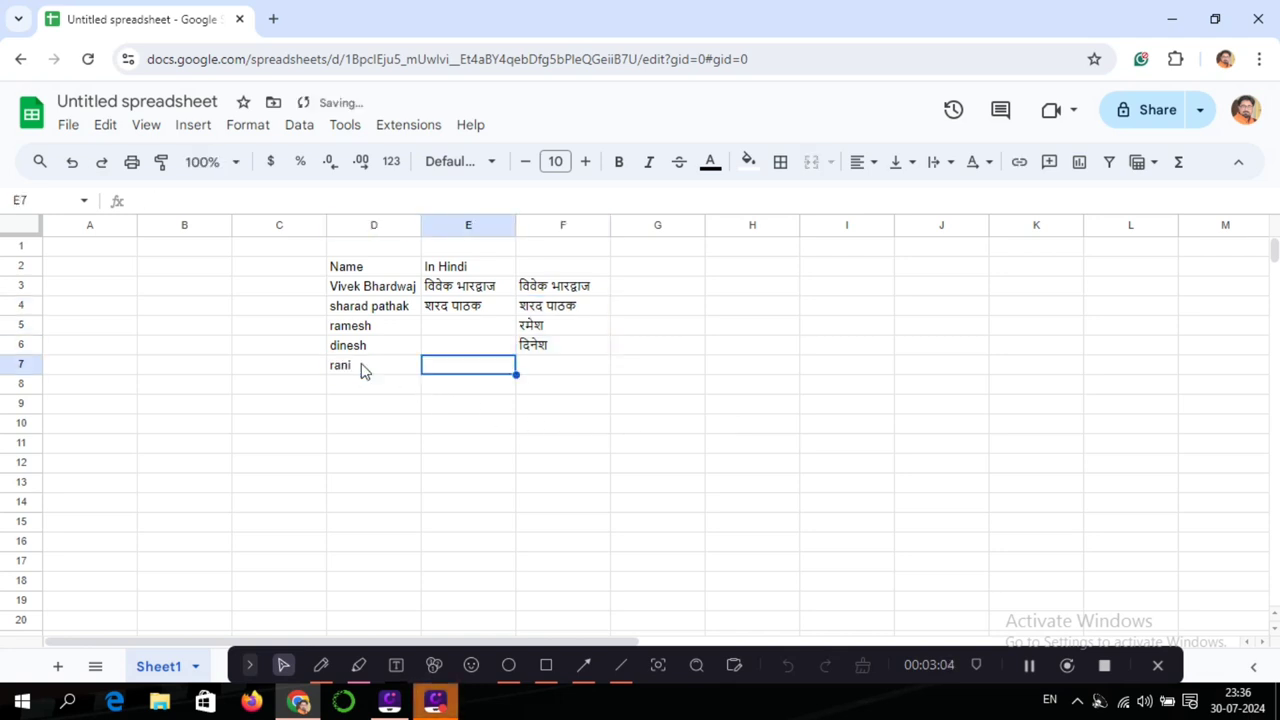
{"action": "left_click", "coordinate": [597, 351]}
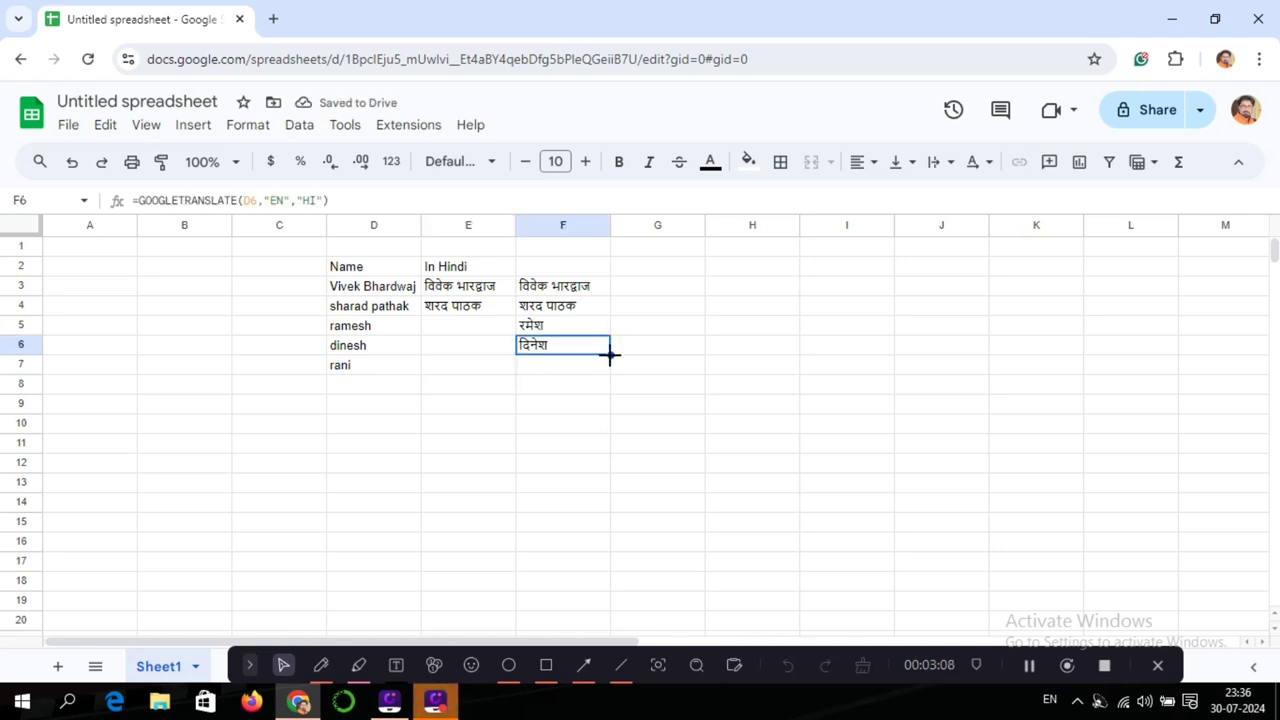
{"action": "left_click_drag", "start_coordinate": [609, 355], "coordinate": [609, 428]}
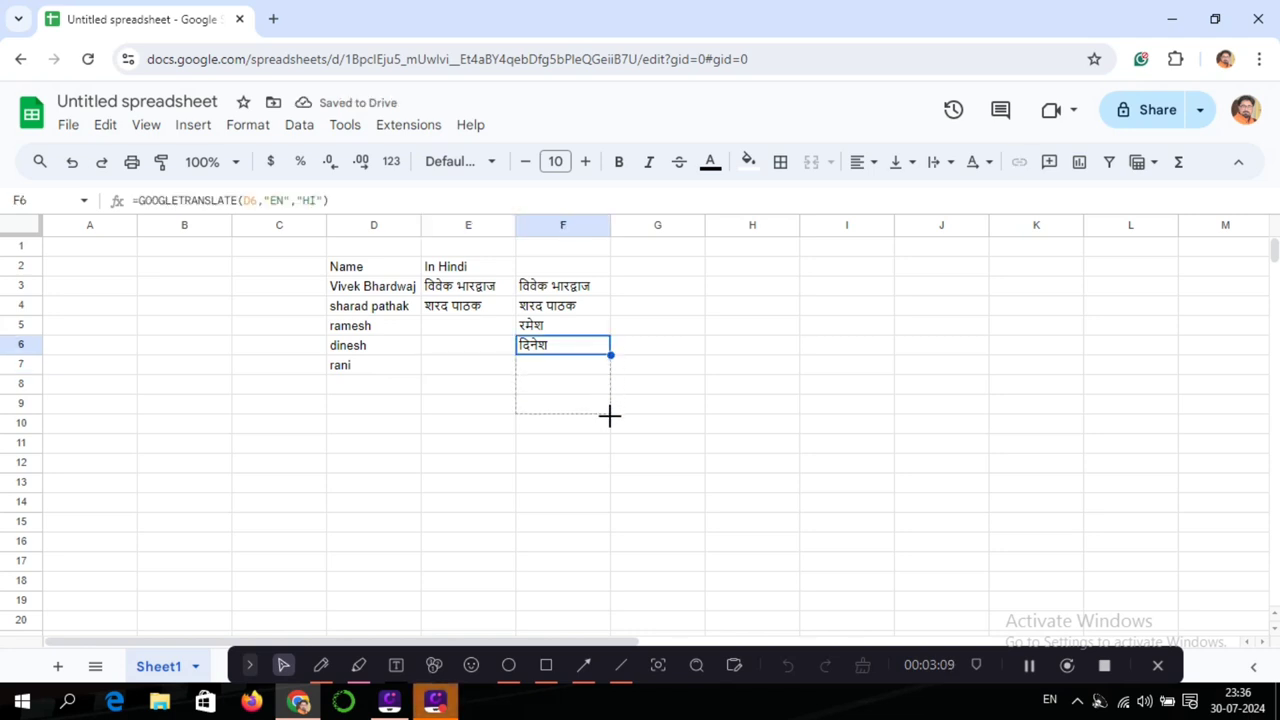
Add the names kamla, patidar and vimla in D8:D10.
{"action": "left_click", "coordinate": [352, 393]}
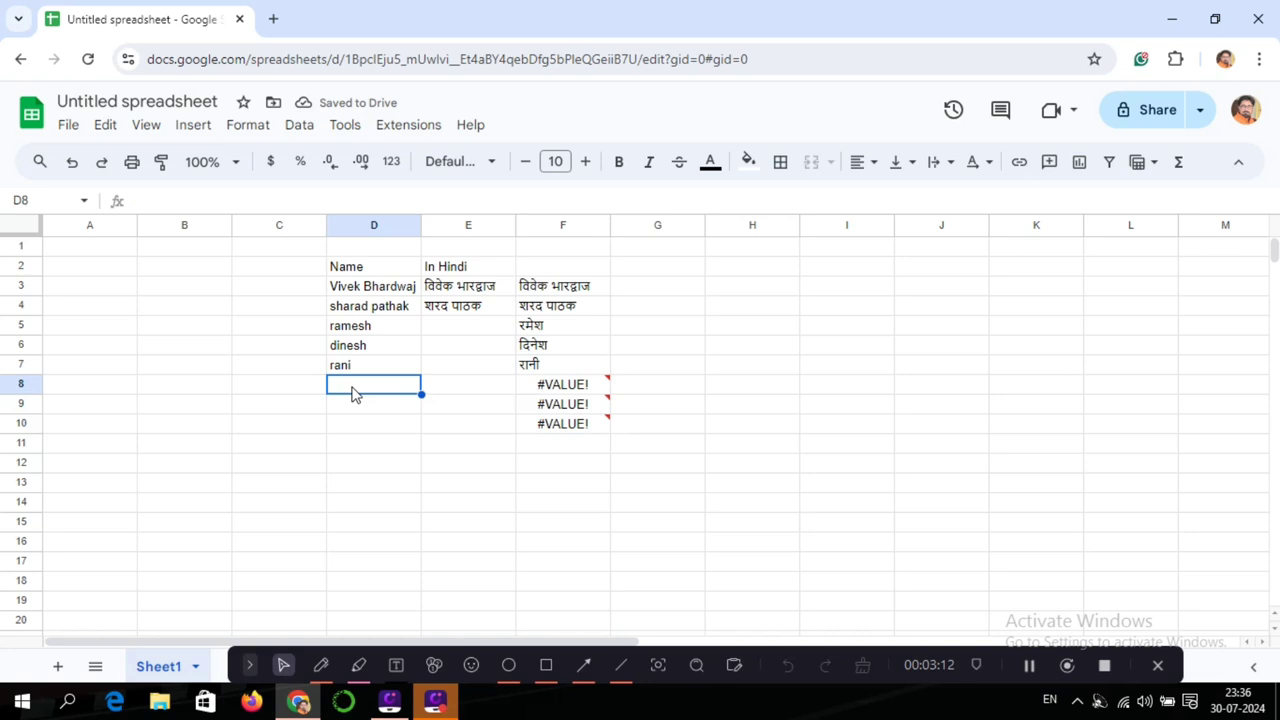
{"action": "type", "text": "kaml"}
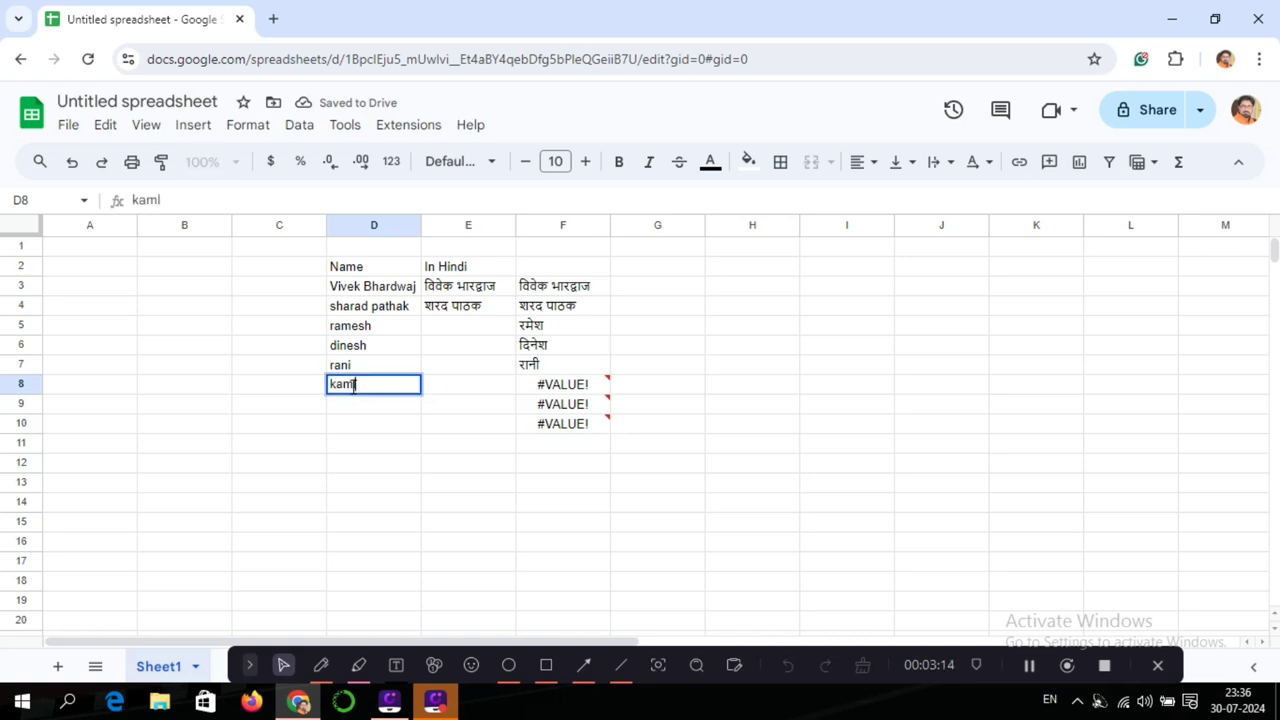
{"action": "type", "text": "a"}
{"action": "key", "text": "Tab"}
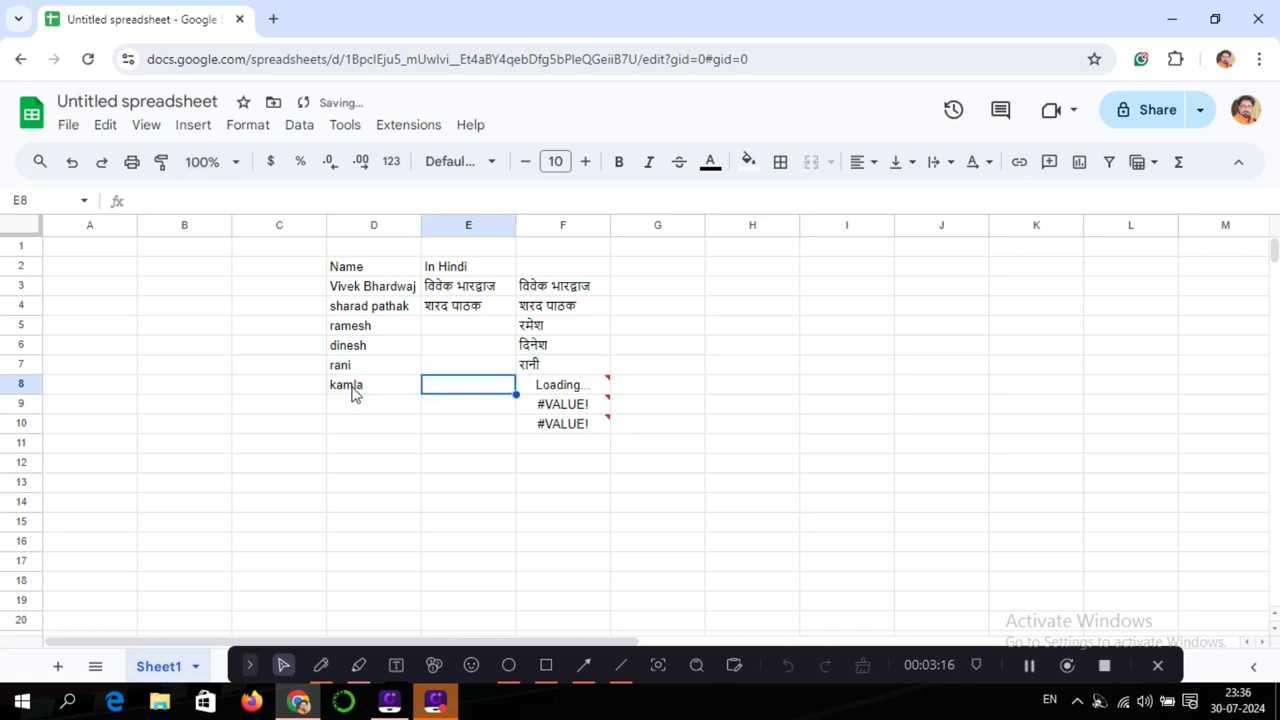
{"action": "key", "text": "Down"}
{"action": "key", "text": "Left"}
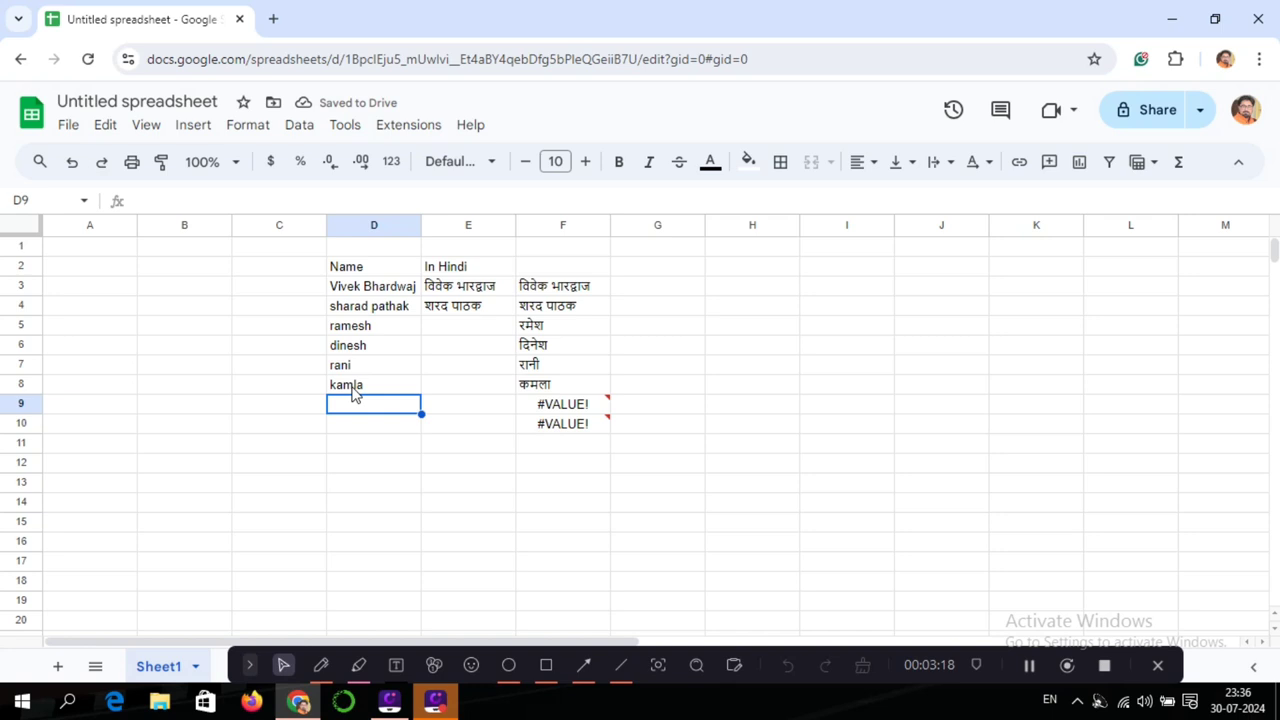
{"action": "type", "text": "pat"}
{"action": "type", "text": "id"}
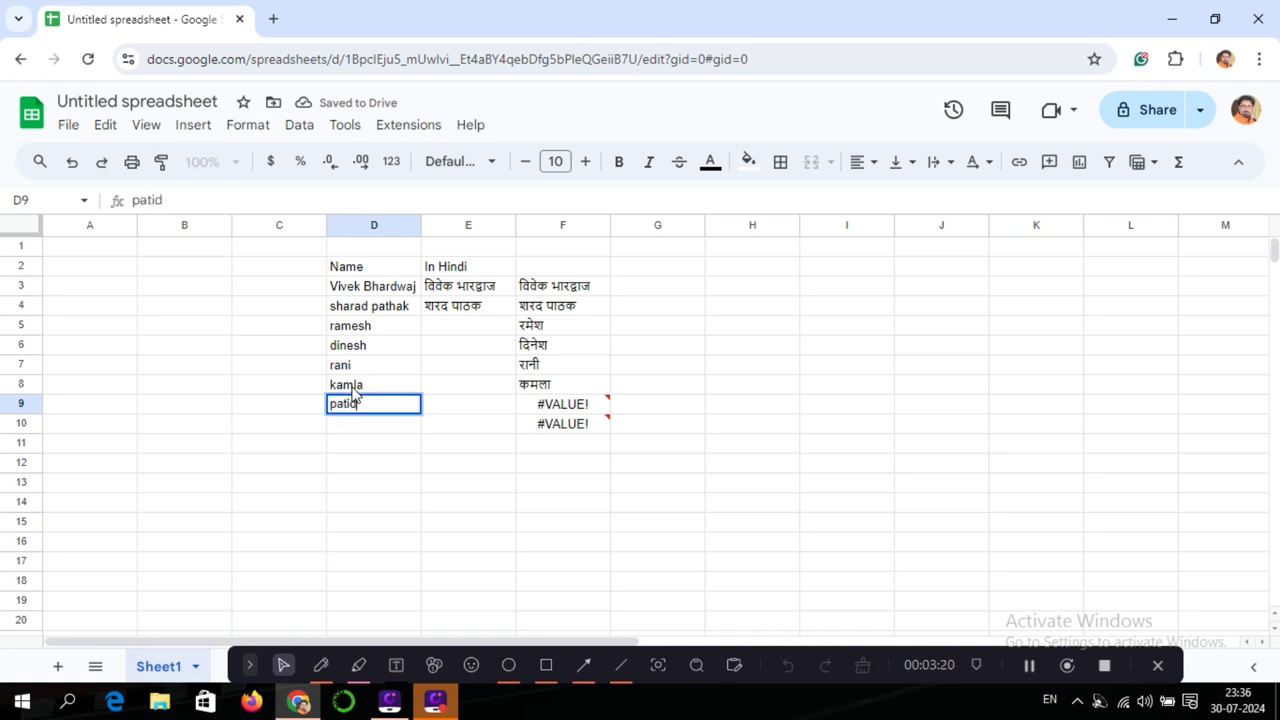
{"action": "type", "text": "ar"}
{"action": "key", "text": "Return"}
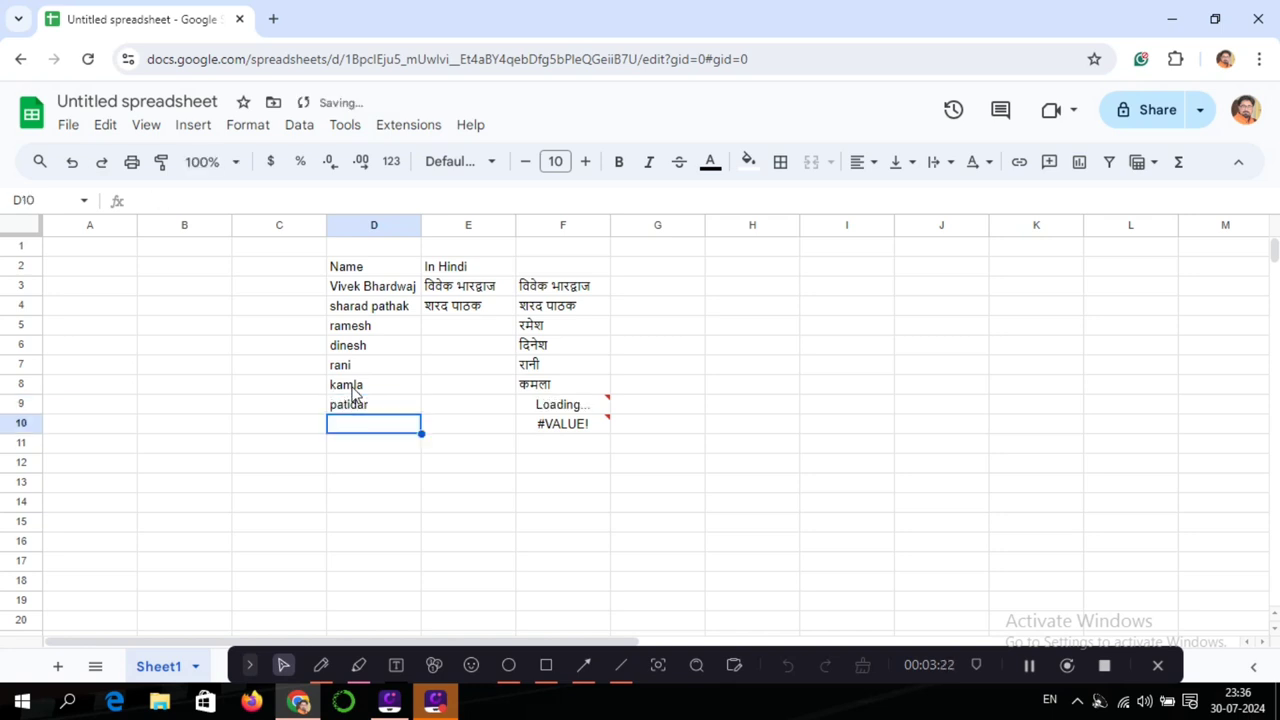
{"action": "type", "text": "v"}
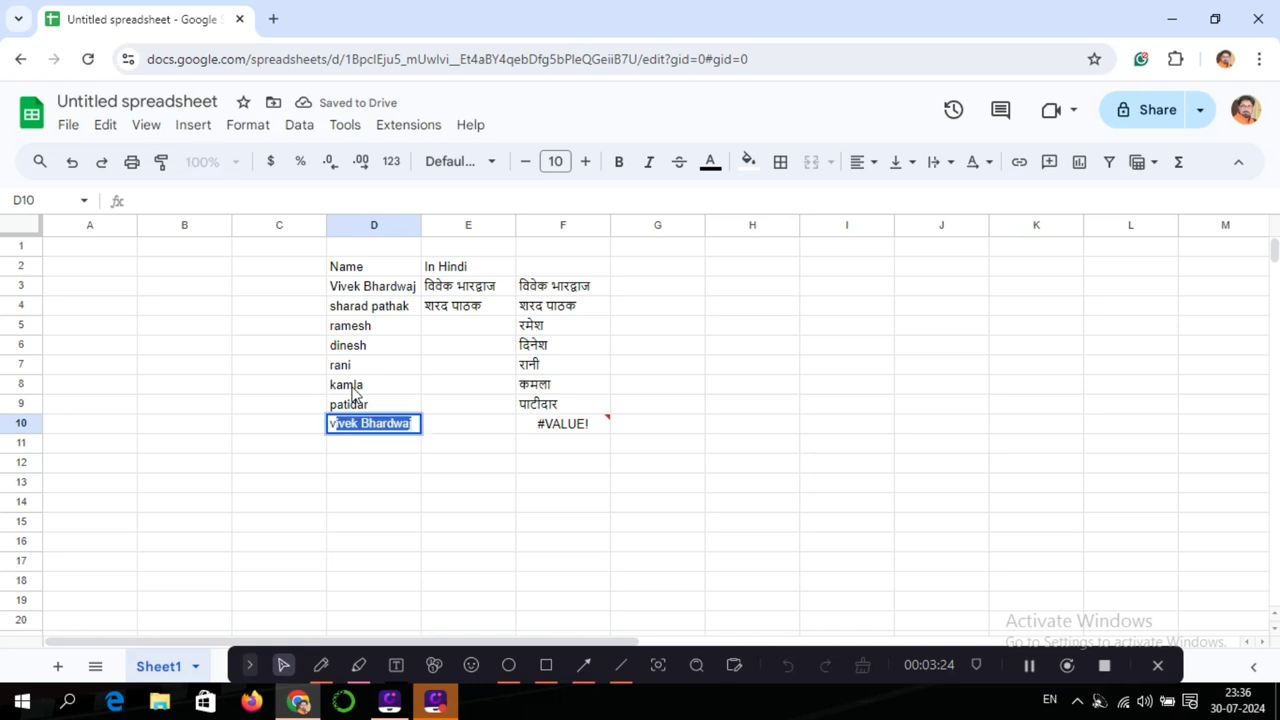
{"action": "type", "text": "imla"}
{"action": "key", "text": "Return"}
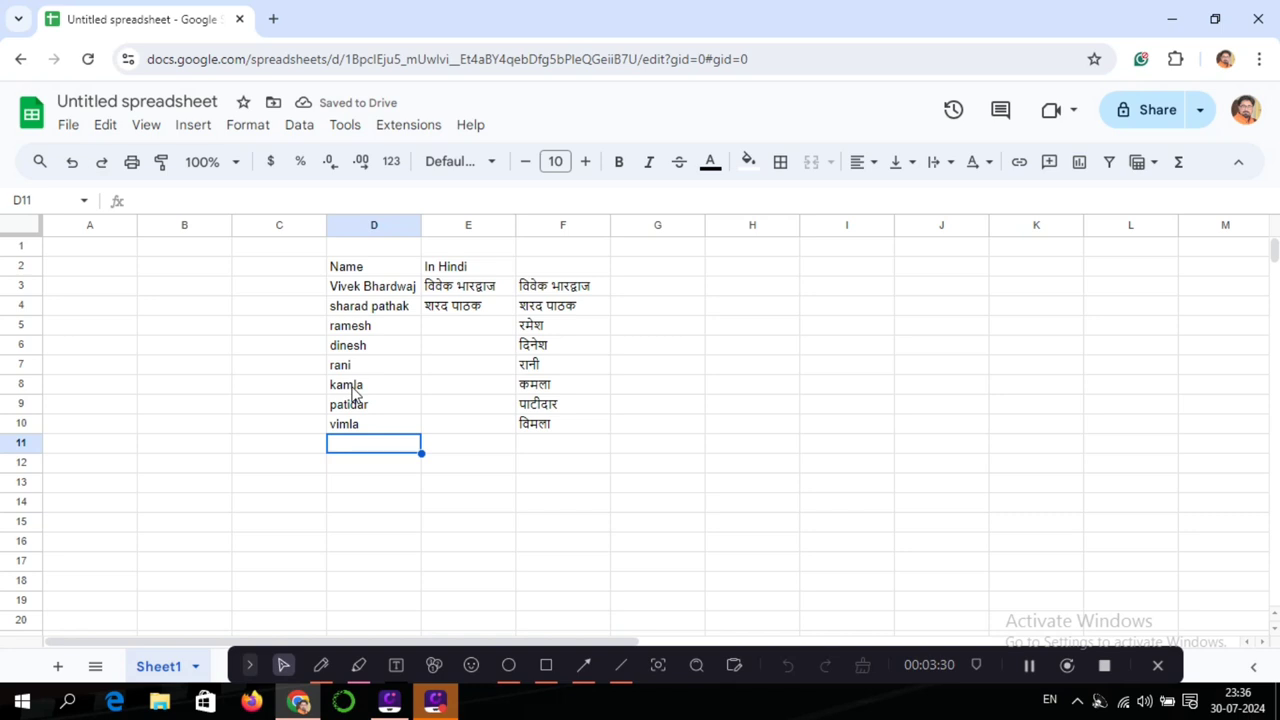
Copy the Hindi translations in F3:F10.
{"action": "left_click", "coordinate": [583, 292]}
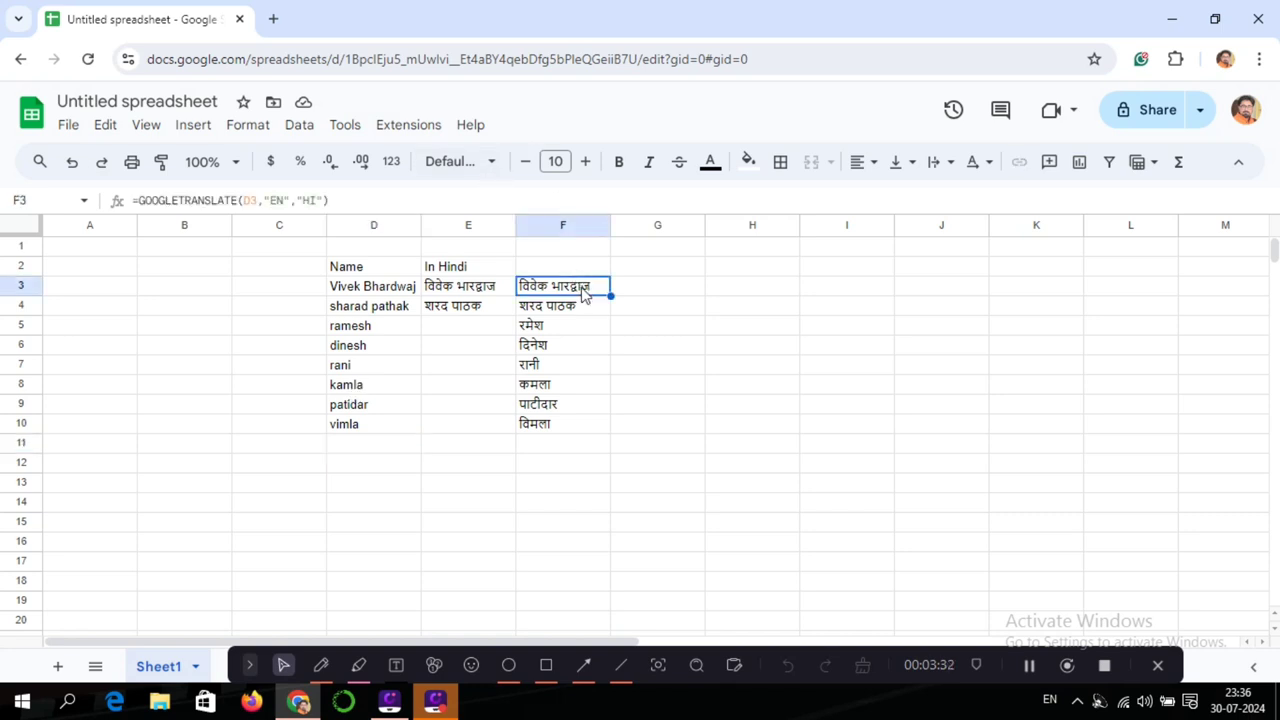
{"action": "left_click_drag", "start_coordinate": [583, 290], "coordinate": [571, 422]}
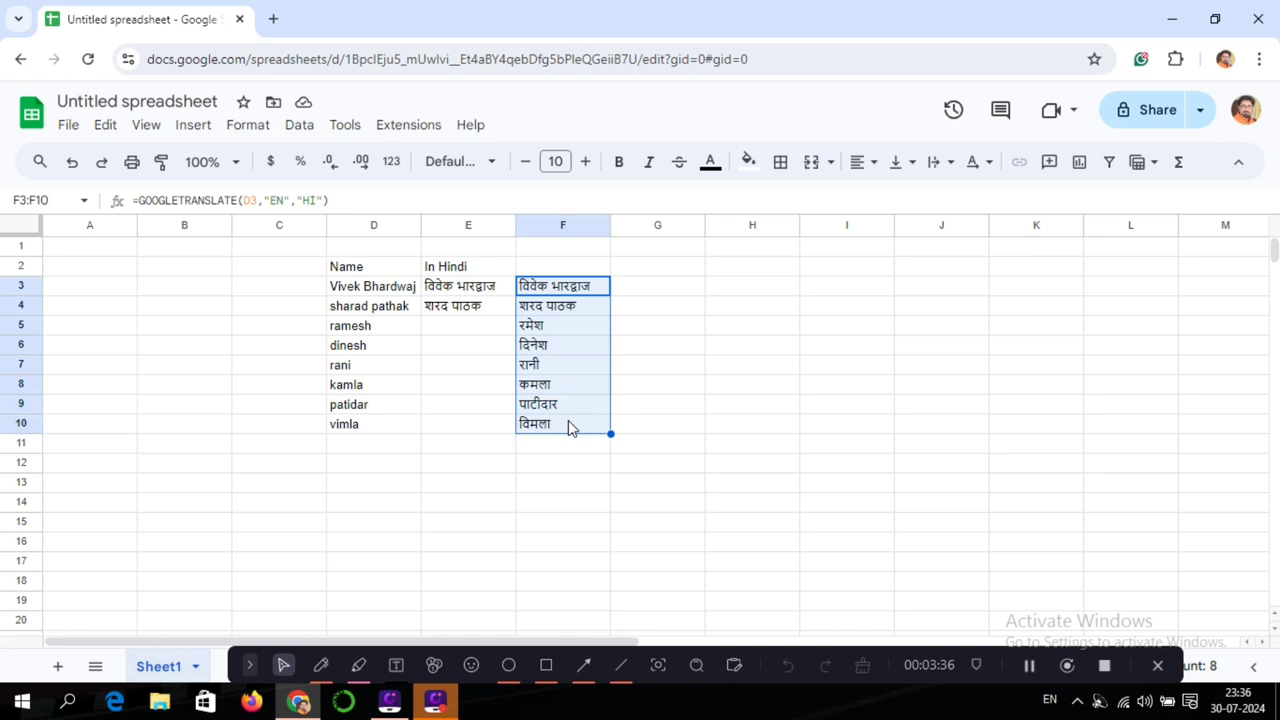
{"action": "key", "text": "ctrl+c"}
Launch Excel from Windows search and maximize the blank Book1 workbook.
{"action": "key", "text": "super+d"}
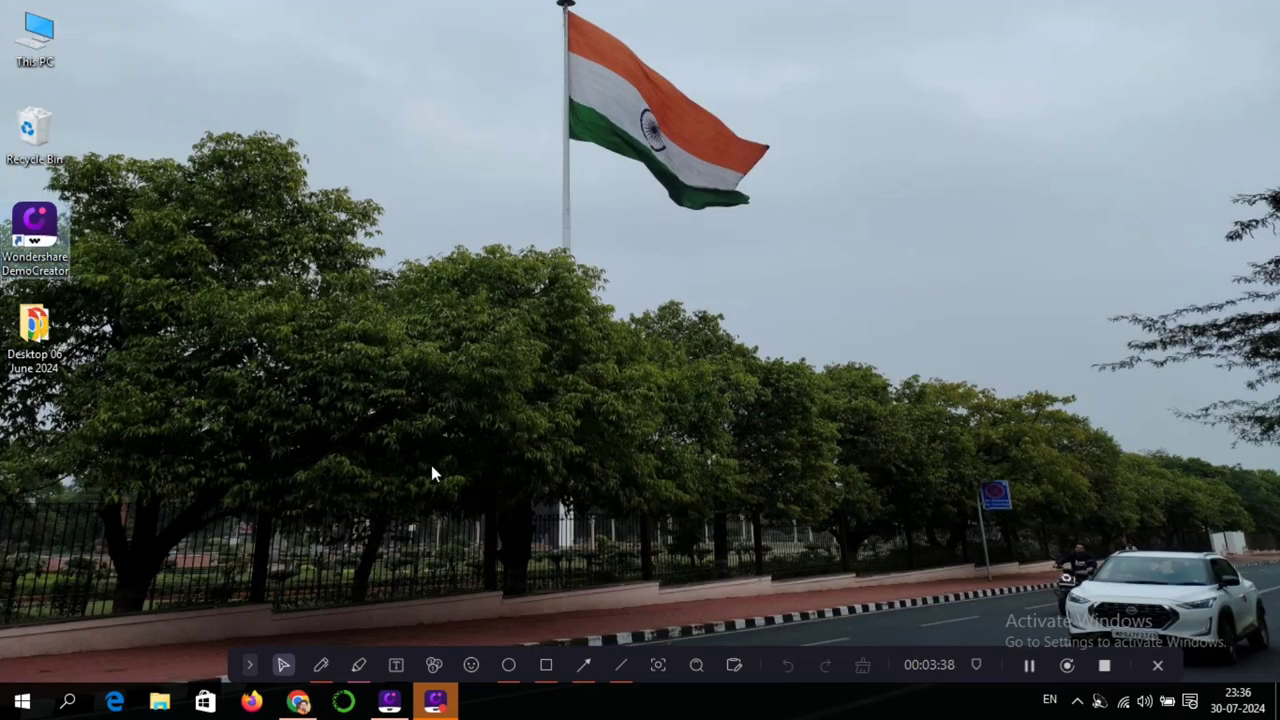
{"action": "left_click", "coordinate": [68, 702]}
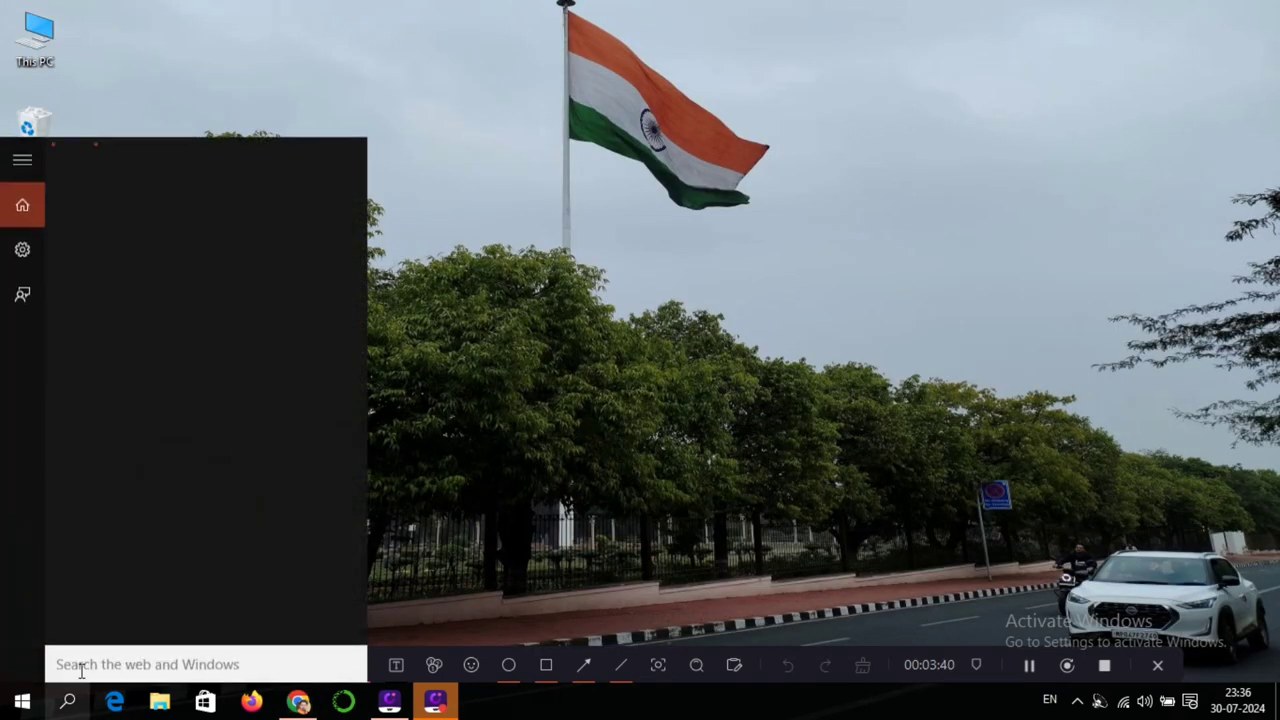
{"action": "type", "text": "exc"}
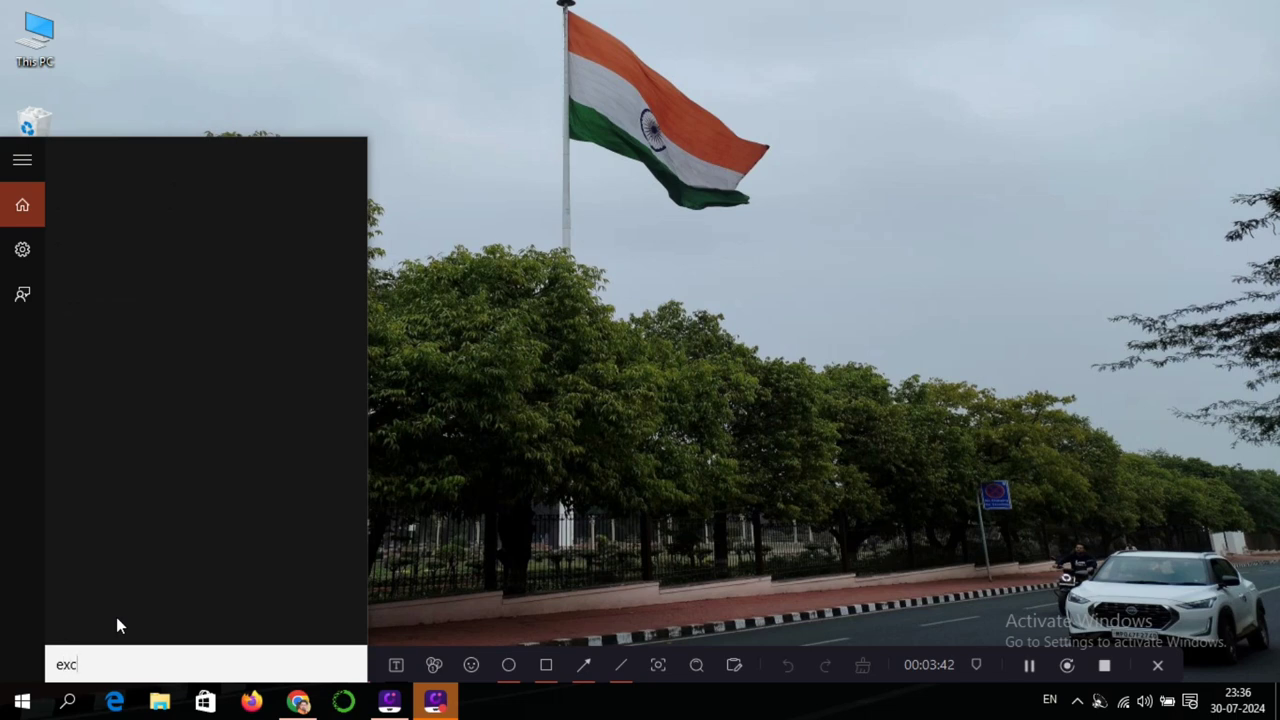
{"action": "type", "text": "el"}
{"action": "key", "text": "Return"}
{"action": "left_click", "coordinate": [466, 289]}
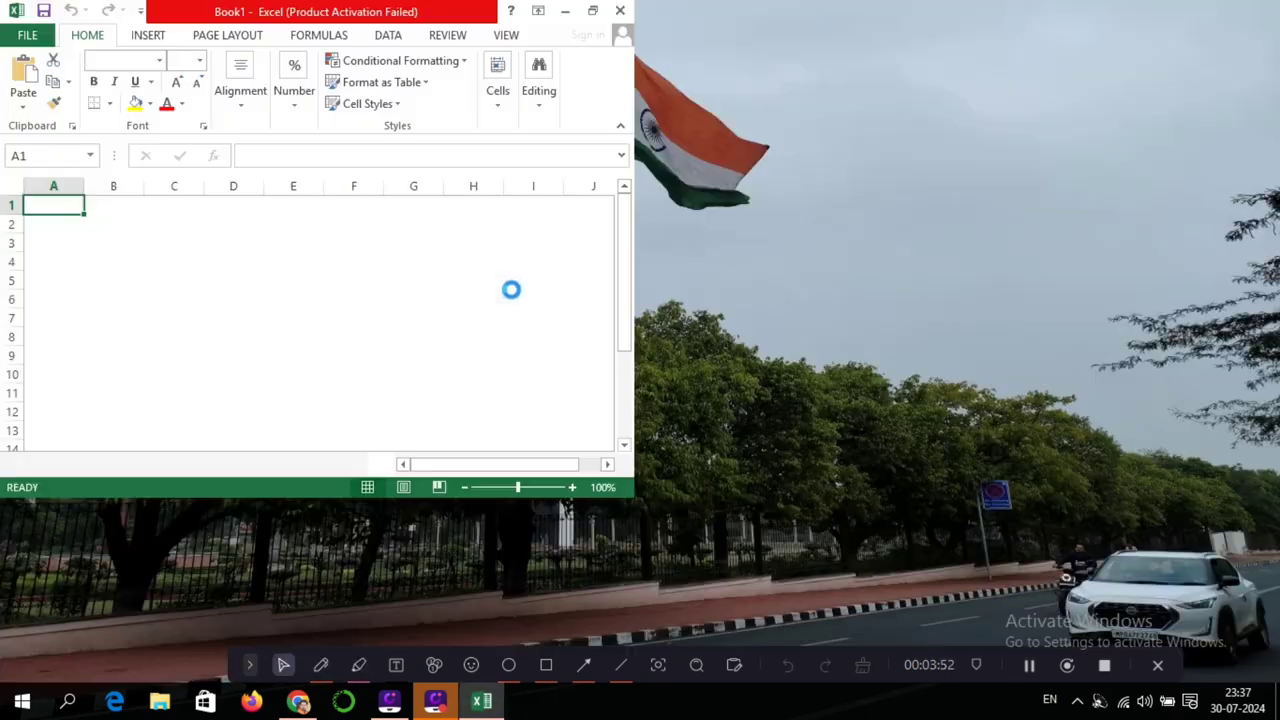
Paste the Hindi names into I4:I11, widen column I to fit, and minimize Excel.
{"action": "left_click", "coordinate": [530, 263]}
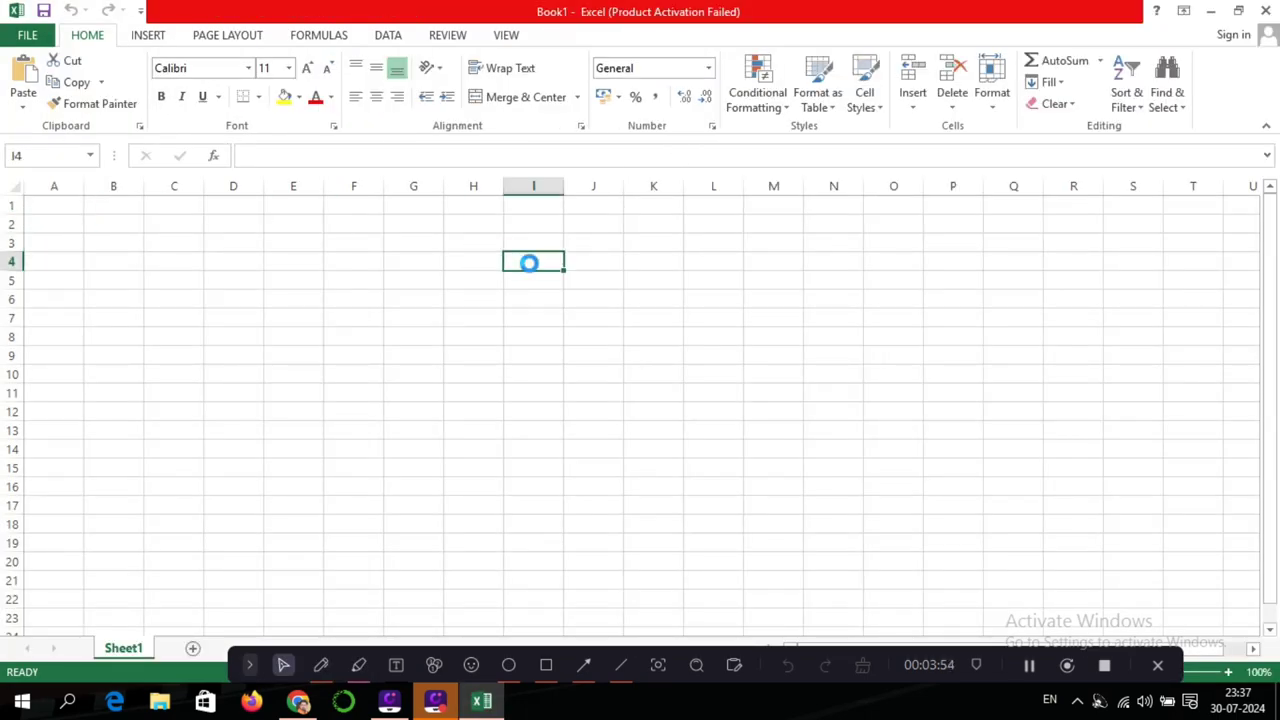
{"action": "key", "text": "ctrl+v"}
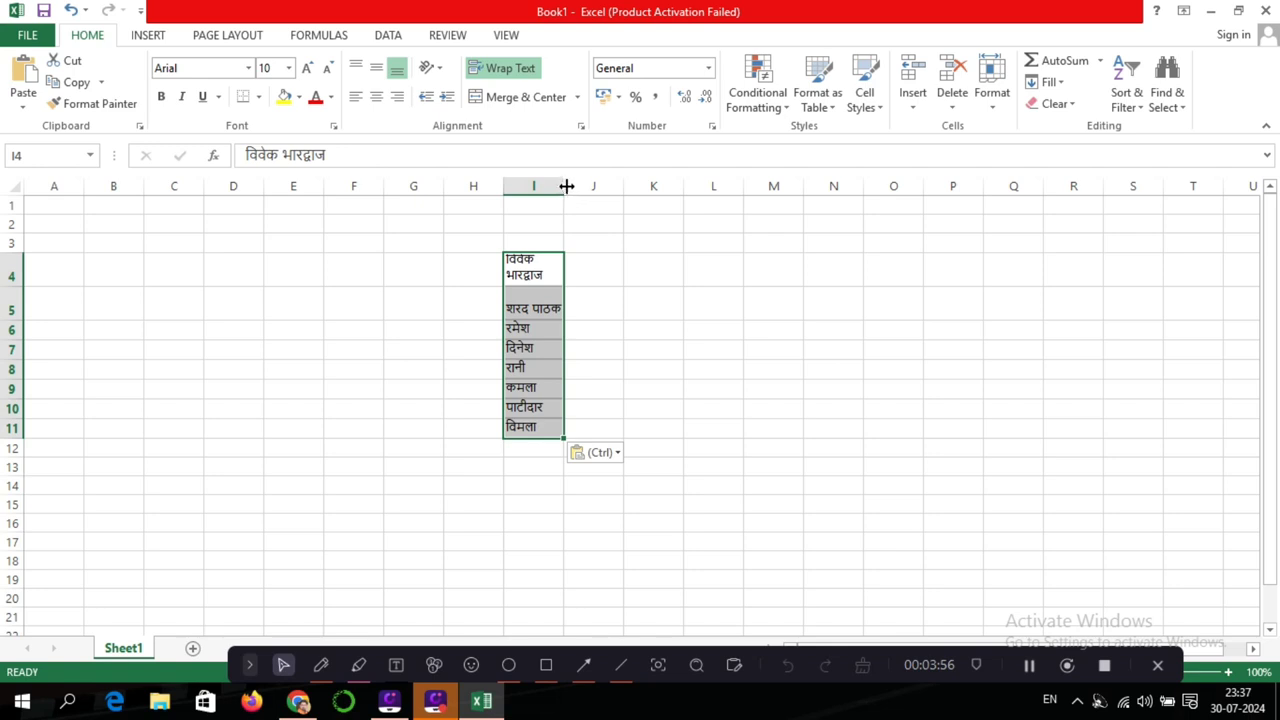
{"action": "double_click", "coordinate": [564, 186]}
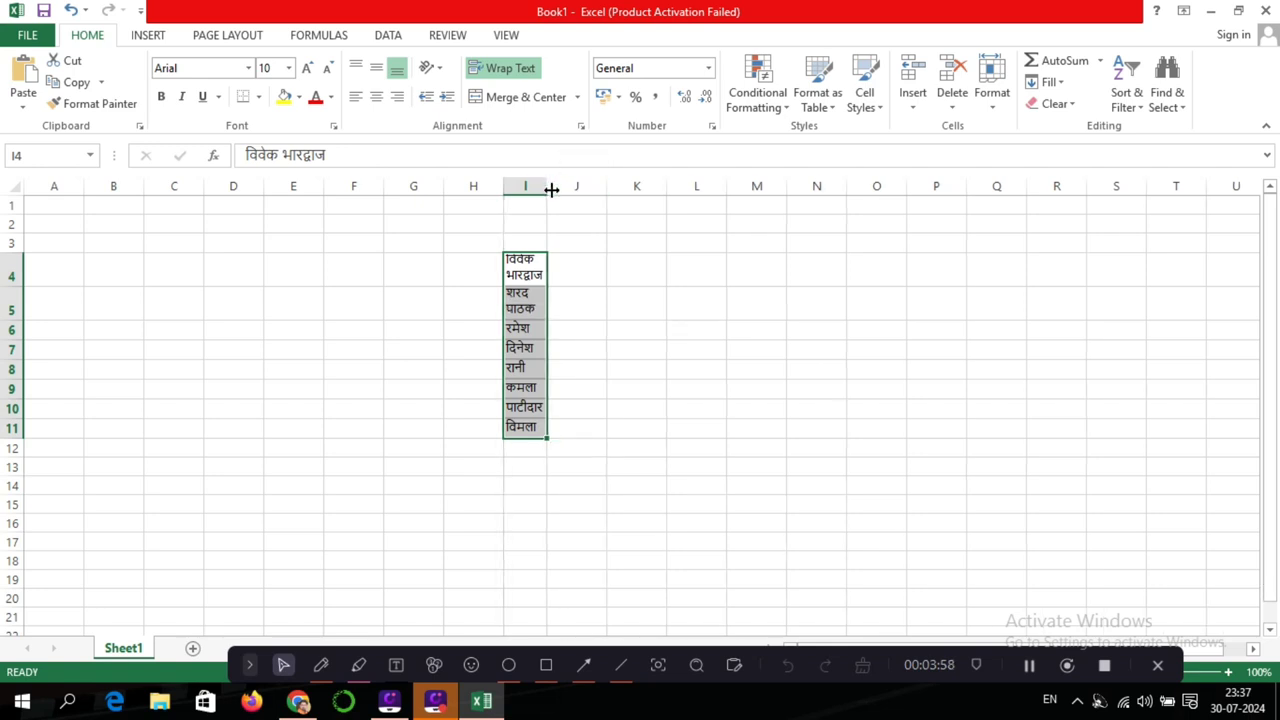
{"action": "left_click_drag", "start_coordinate": [549, 188], "coordinate": [598, 188]}
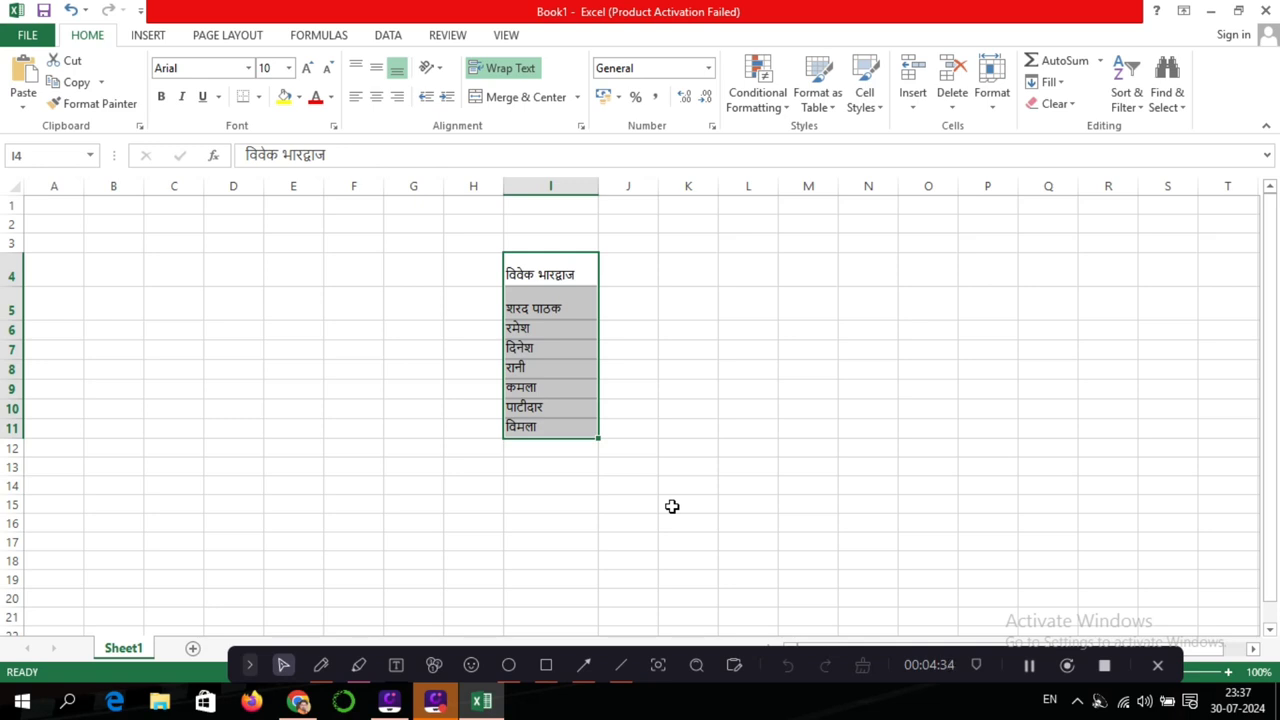
{"action": "key", "text": "super+d"}
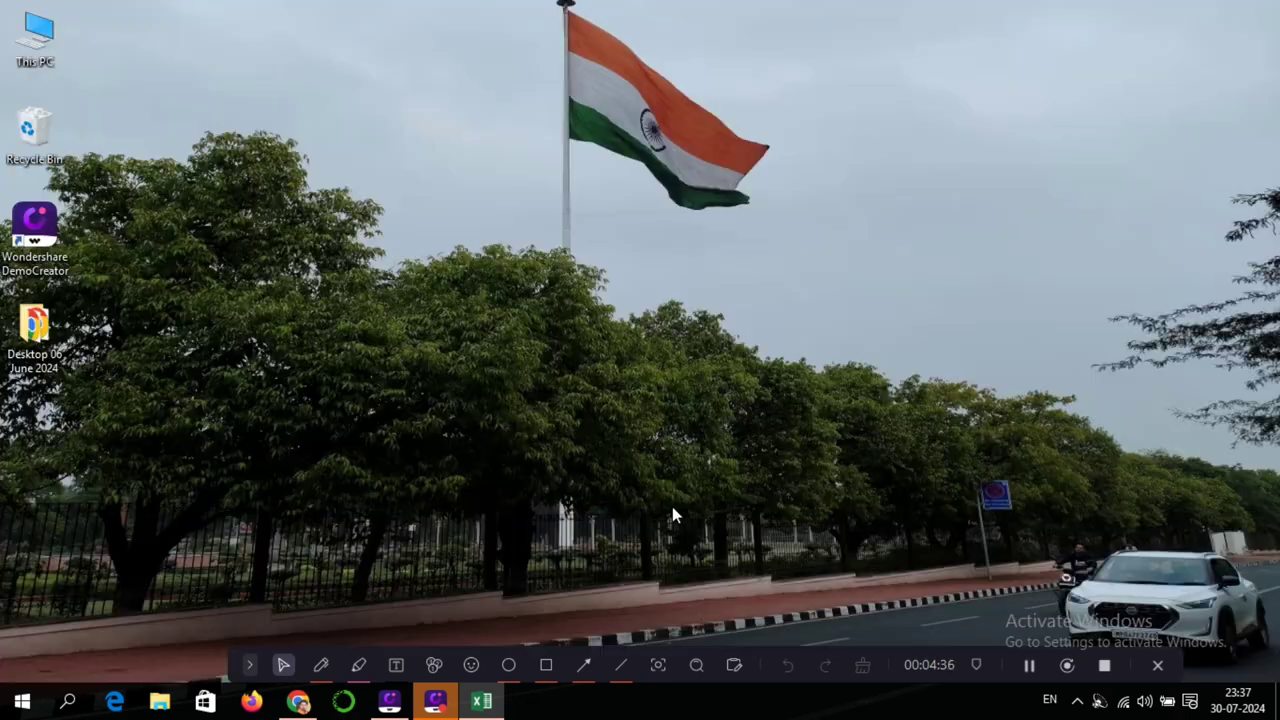